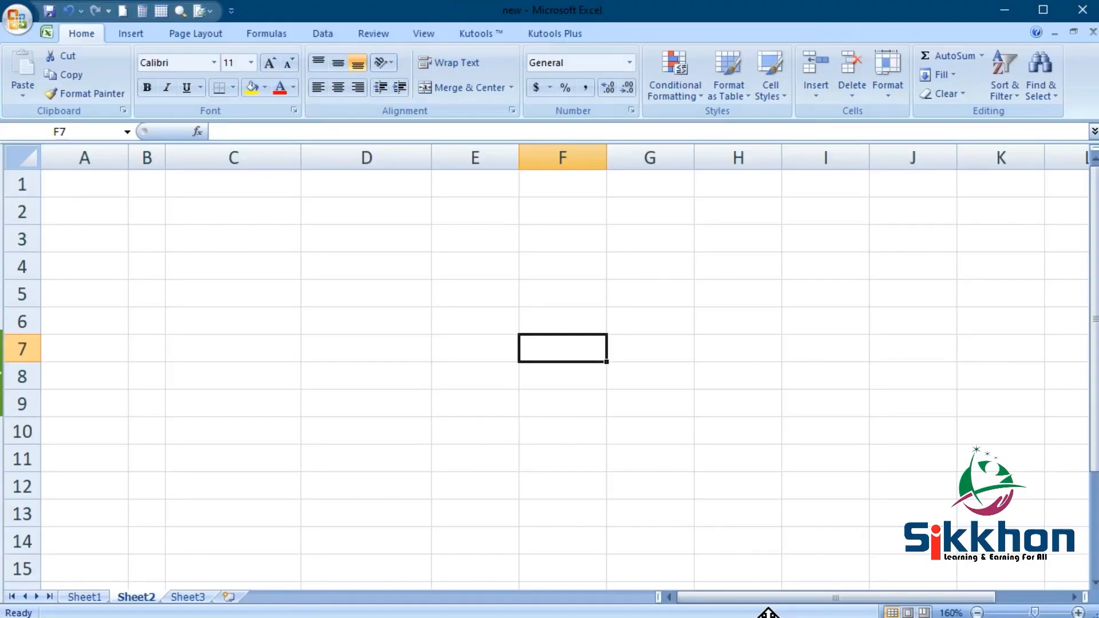
Switch to the Photos window and examine the brand discount tables and the item sales table in the reference picture
key(alt+Tab)
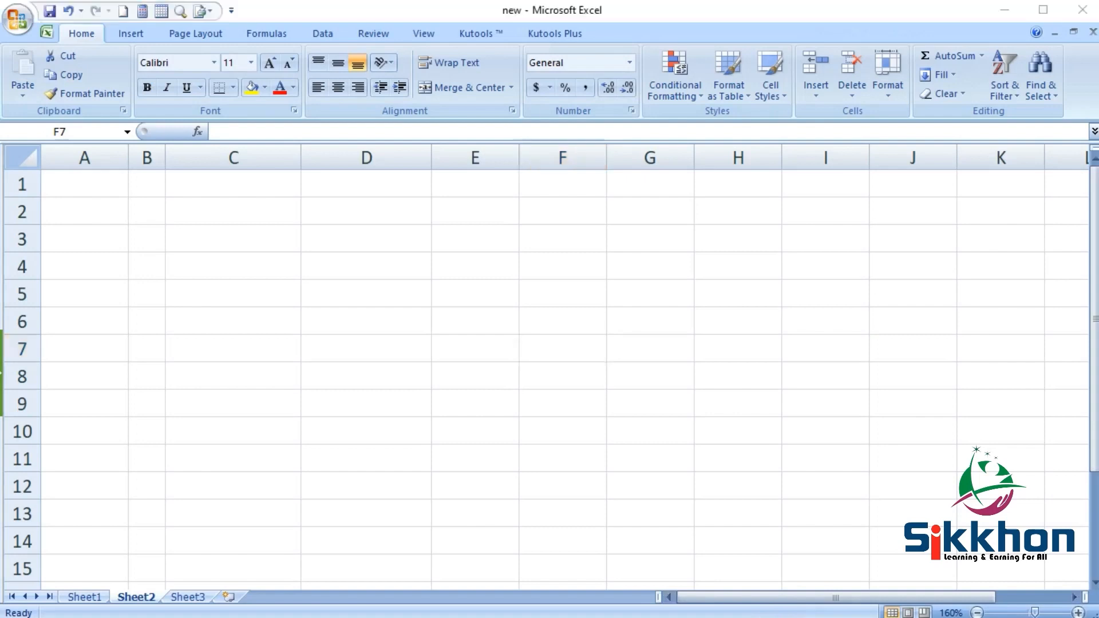
click(466, 44)
drag(385, 89, 446, 88)
drag(589, 149, 579, 231)
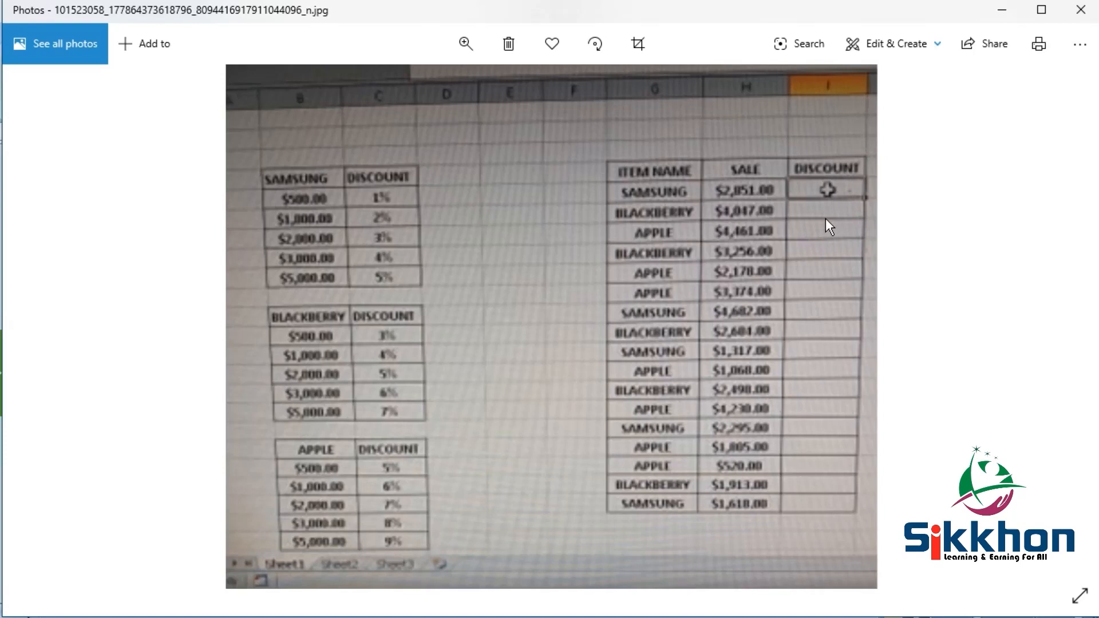
click(1001, 11)
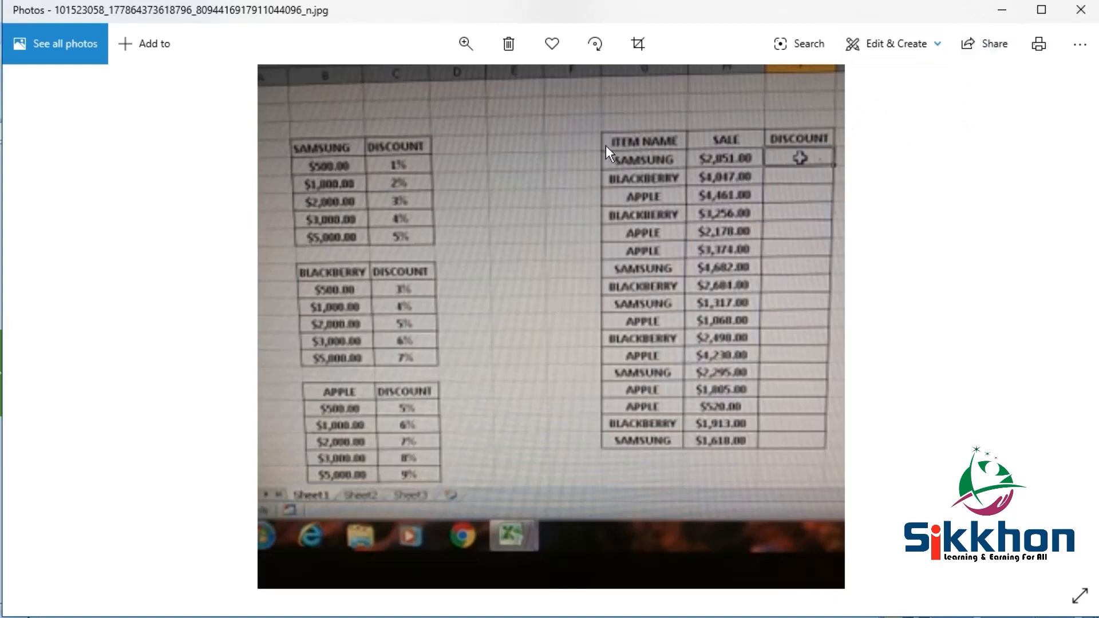
click(1001, 12)
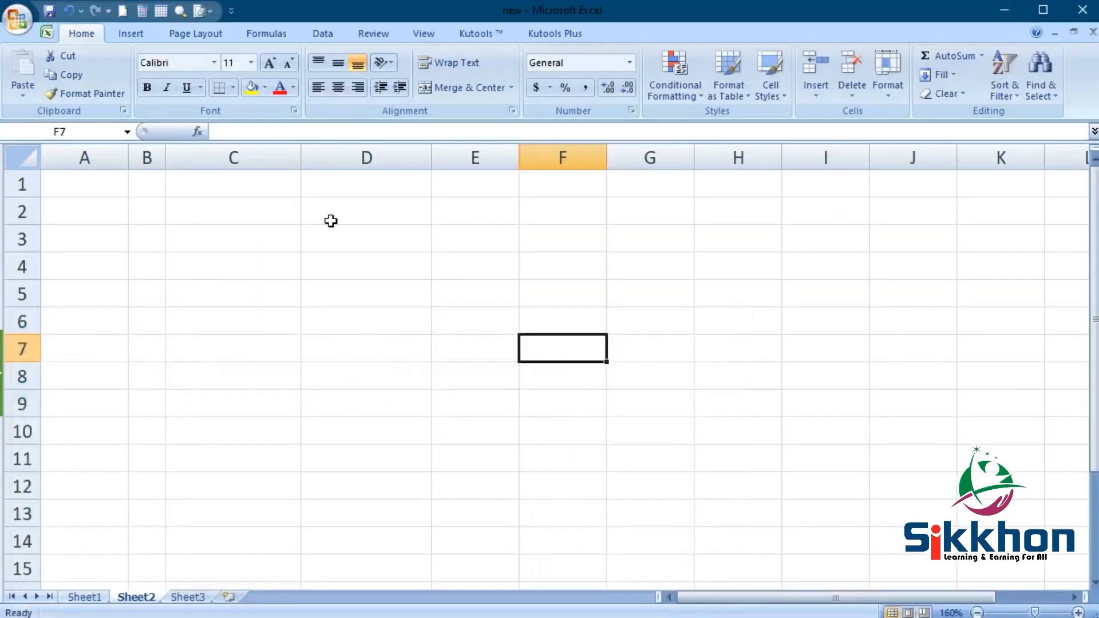
Enter the header Samsung in cell C3 of Sheet2
click(252, 251)
text(Samsung)
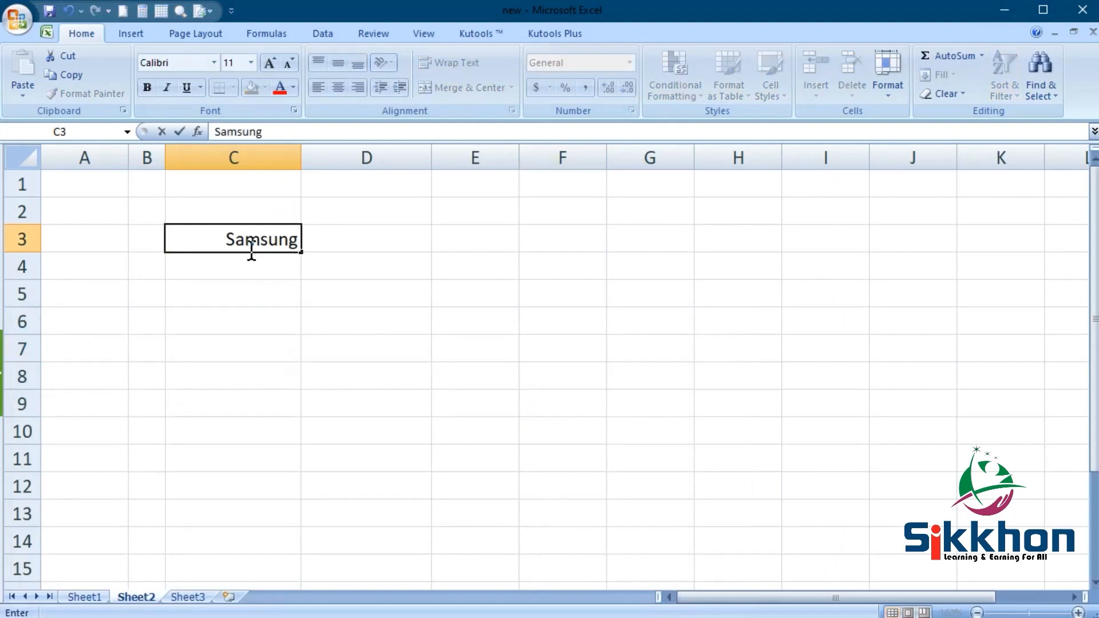
key(Return)
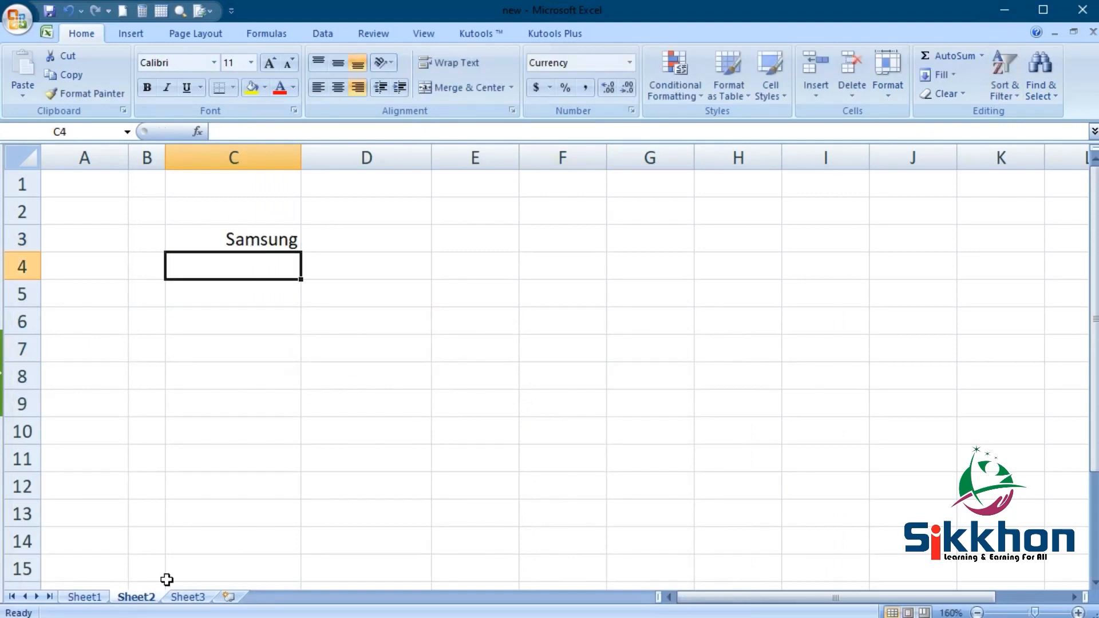
Switch to the reference picture in Photos and read the Samsung price tiers and their discount percentages
click(159, 617)
click(466, 43)
click(401, 90)
drag(403, 89, 434, 90)
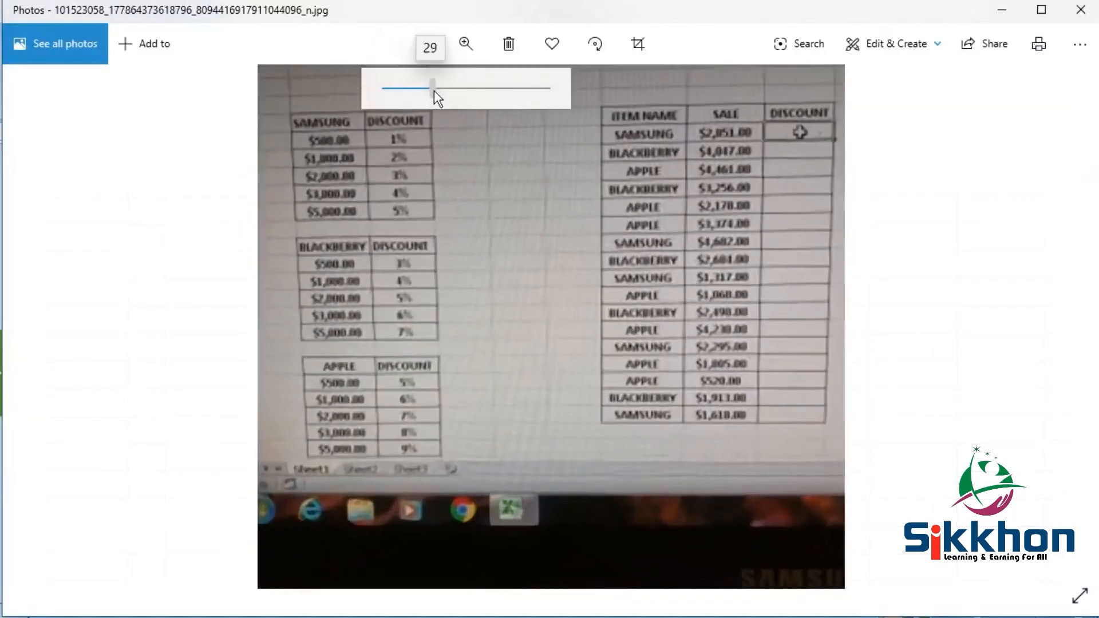
drag(530, 188, 538, 211)
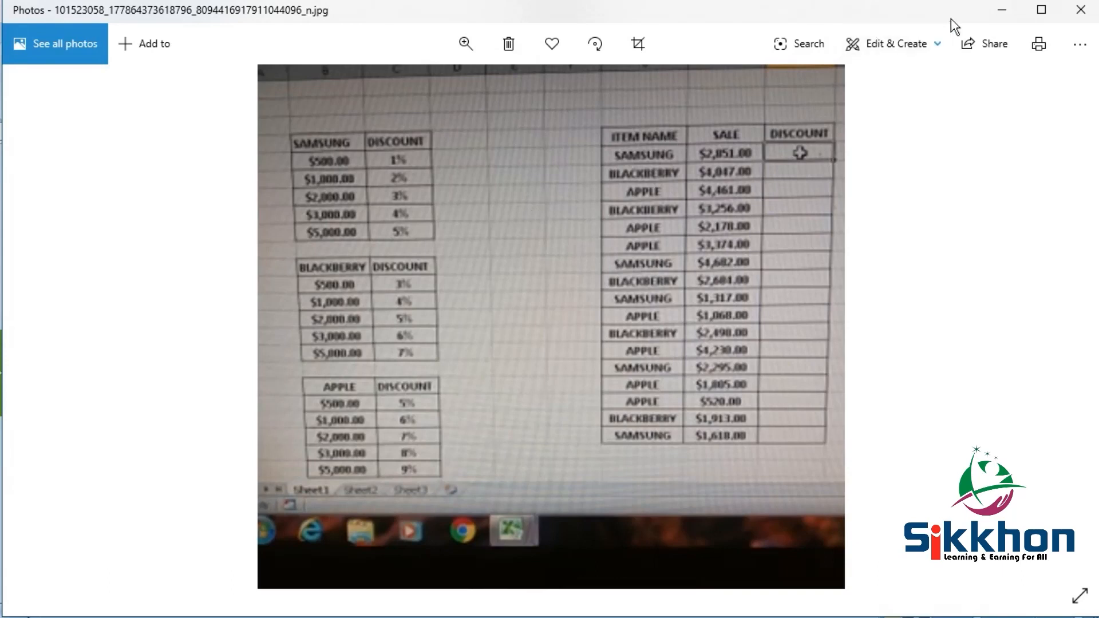
click(999, 12)
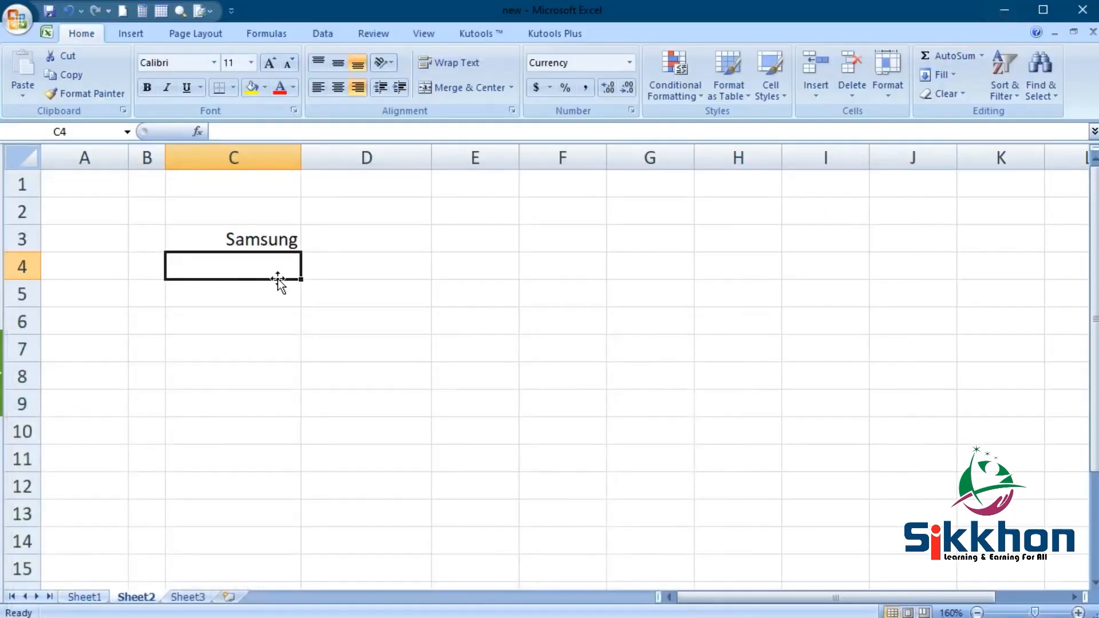
text($500)
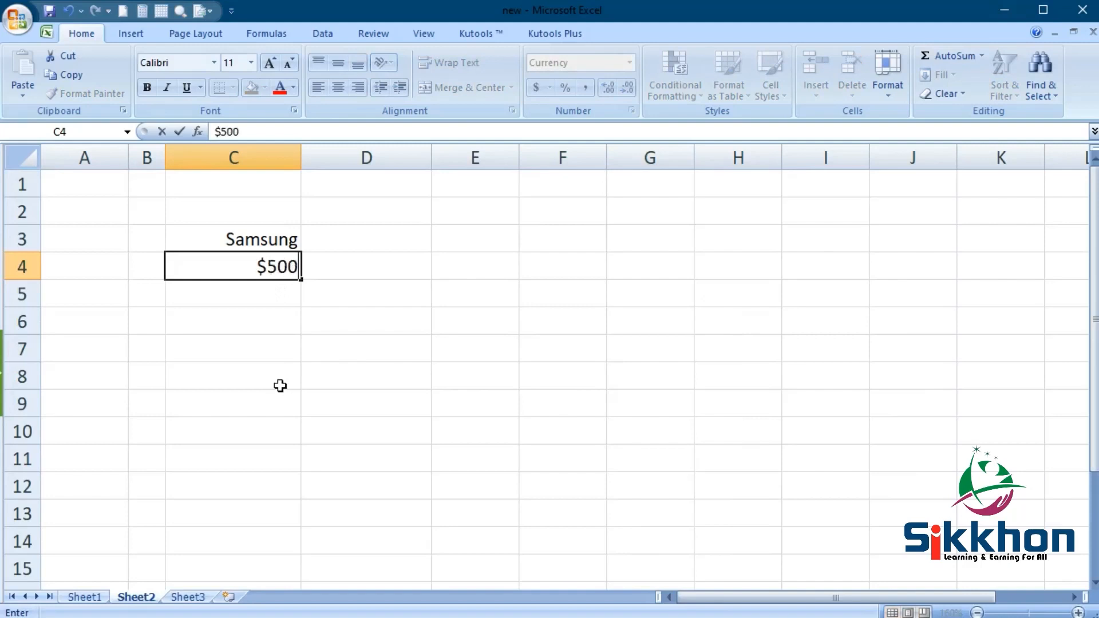
key(Return)
click(289, 265)
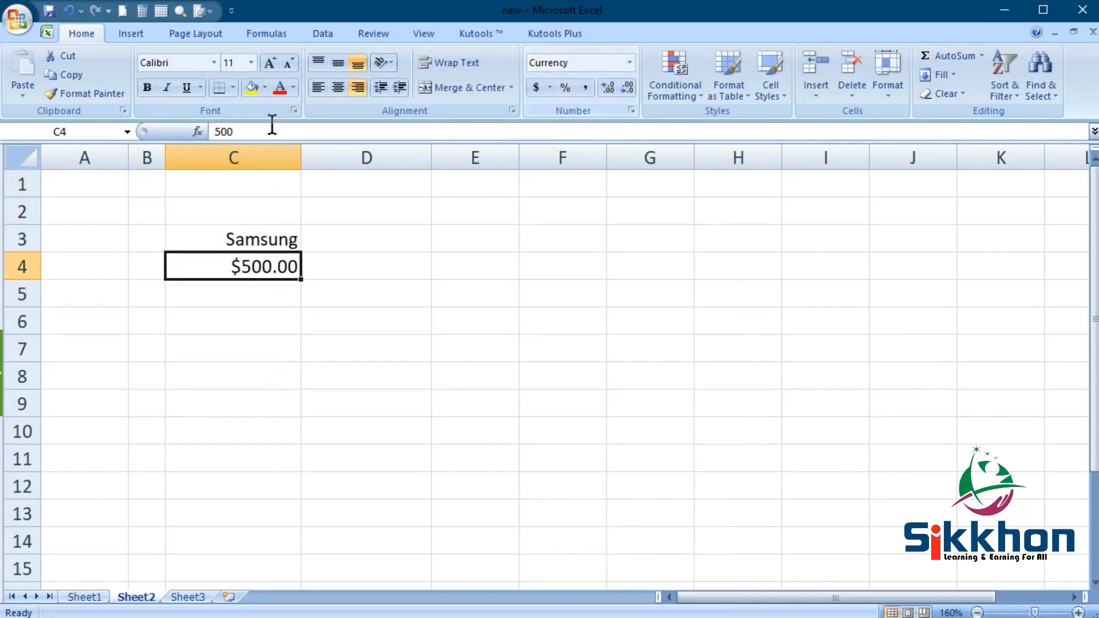
click(632, 62)
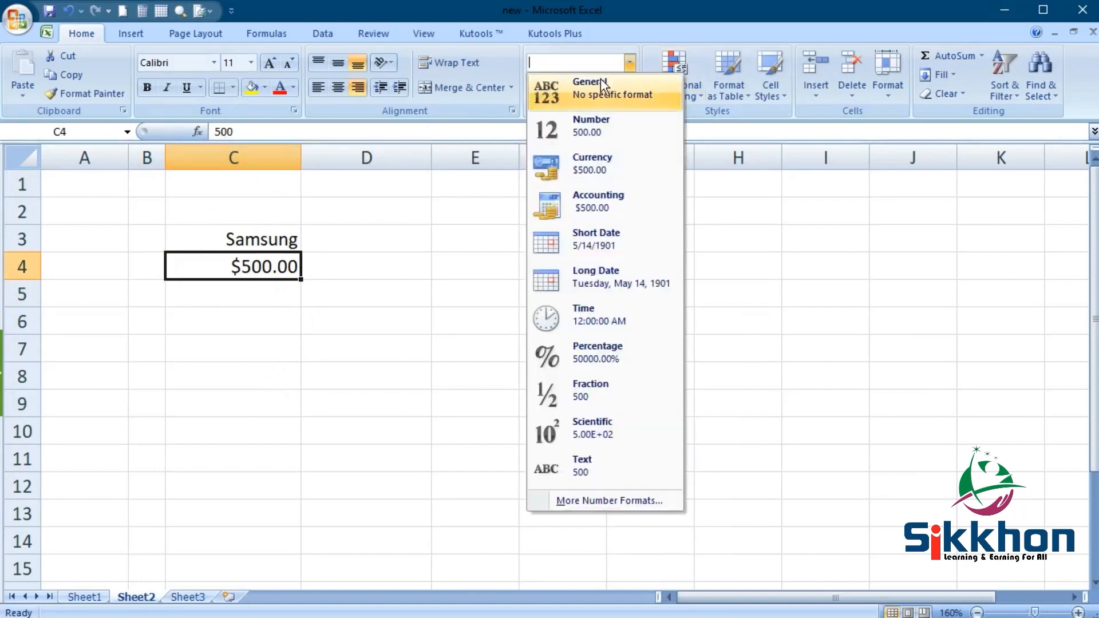
click(602, 89)
double_click(261, 266)
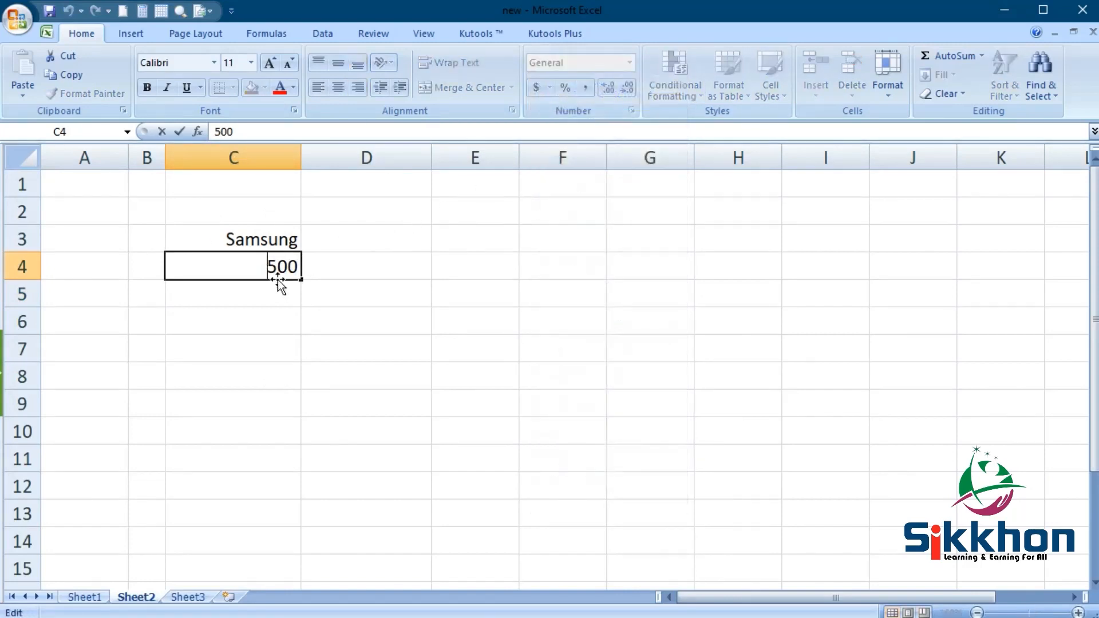
text($)
key(Return)
click(258, 265)
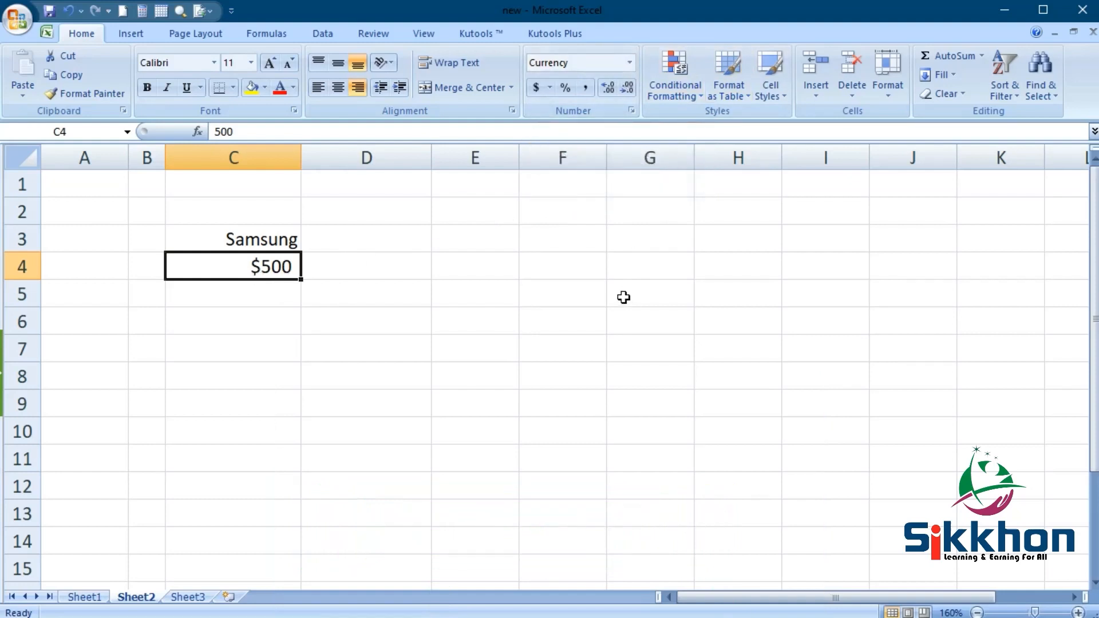
double_click(263, 265)
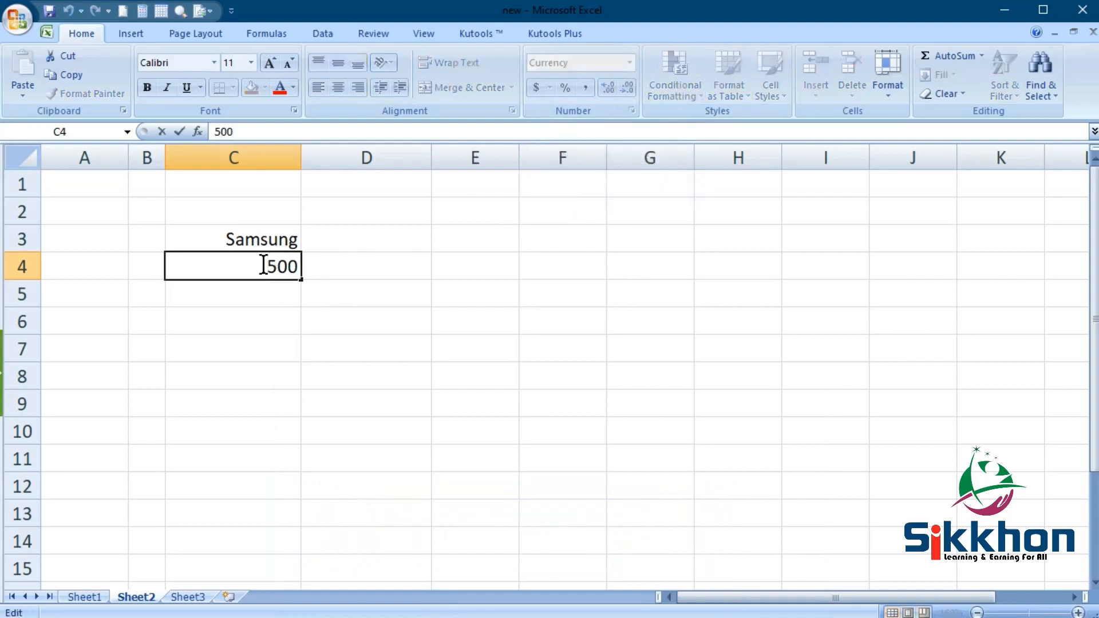
click(346, 272)
click(247, 270)
key(Delete)
Set the number format of the whole column C to General
click(233, 157)
click(629, 62)
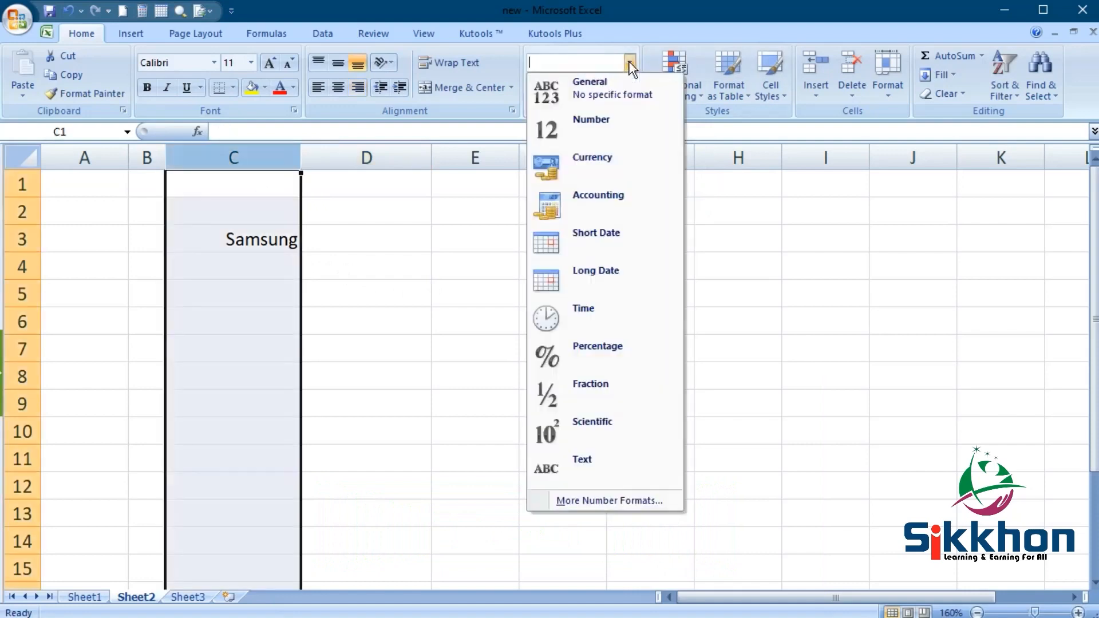
click(596, 93)
Enter the Samsung prices 500, 1500, 2000, 2500 and 1200 in cells C4 to C8
click(261, 261)
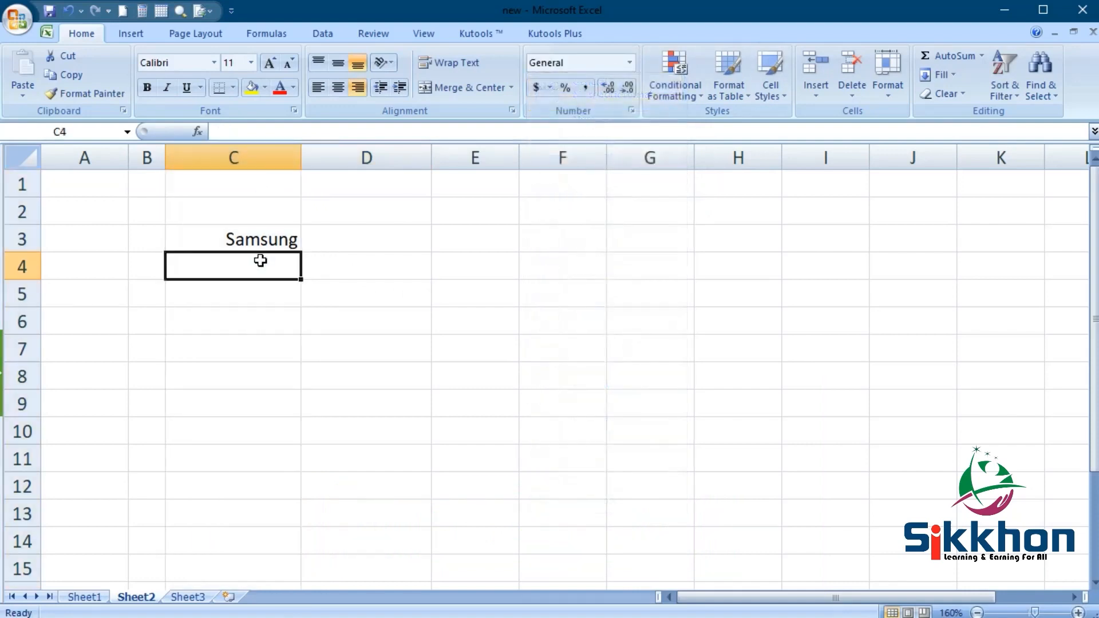
text(500)
key(Return)
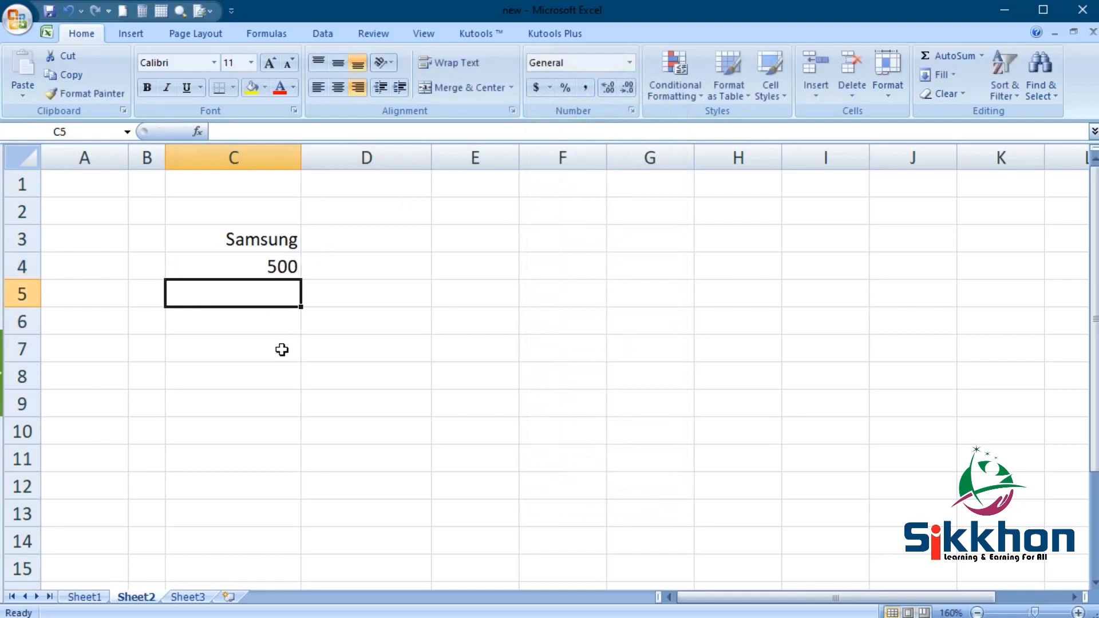
text(1500)
key(Return)
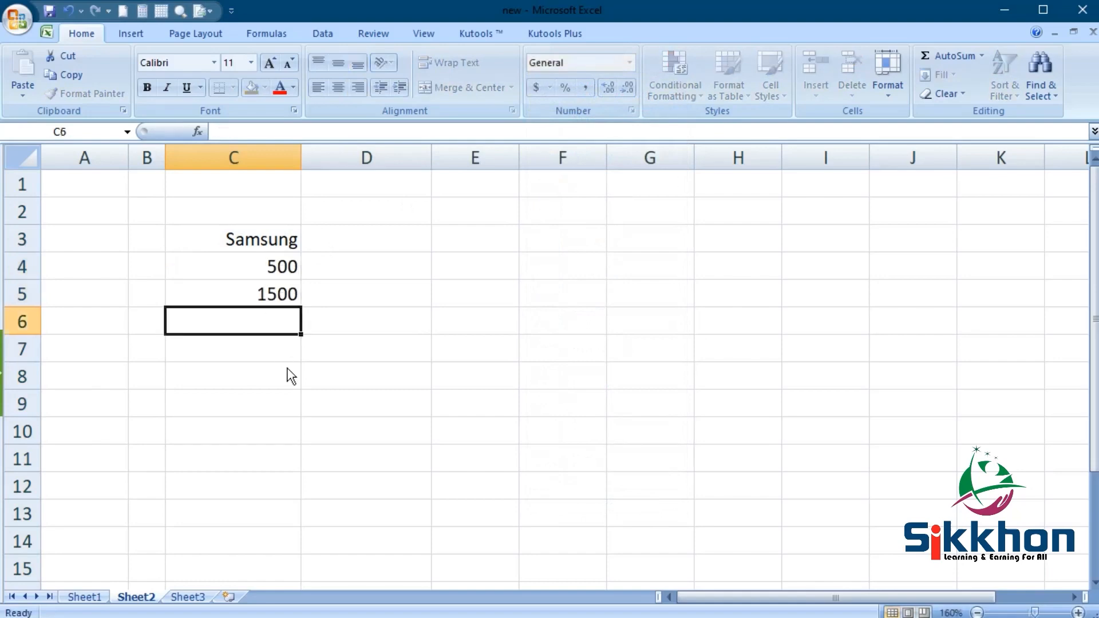
text(2000)
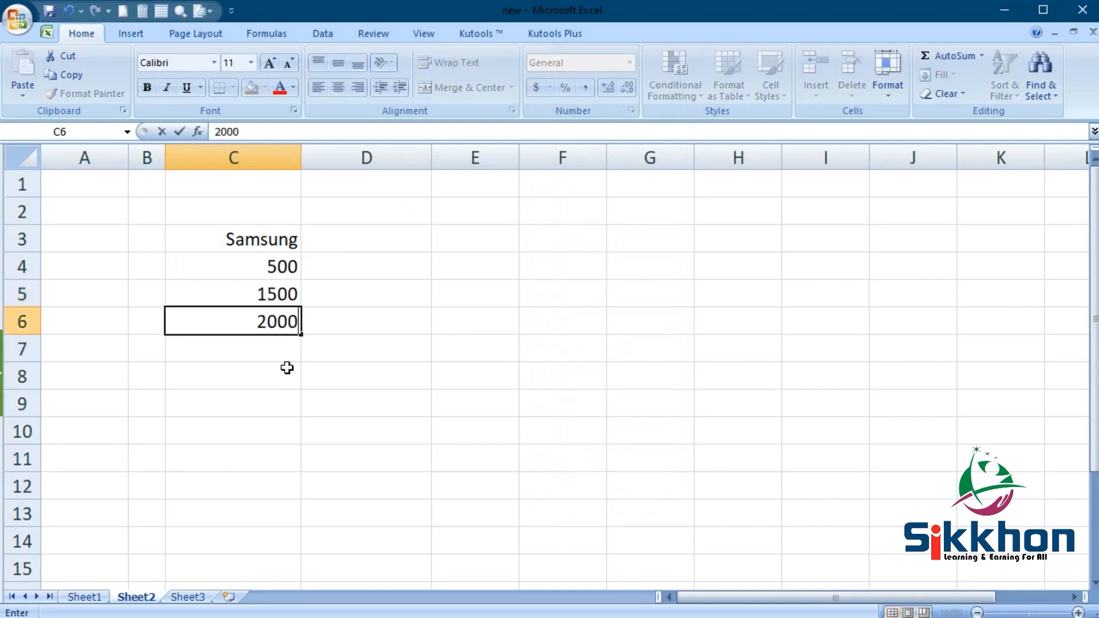
key(Return)
text(2500)
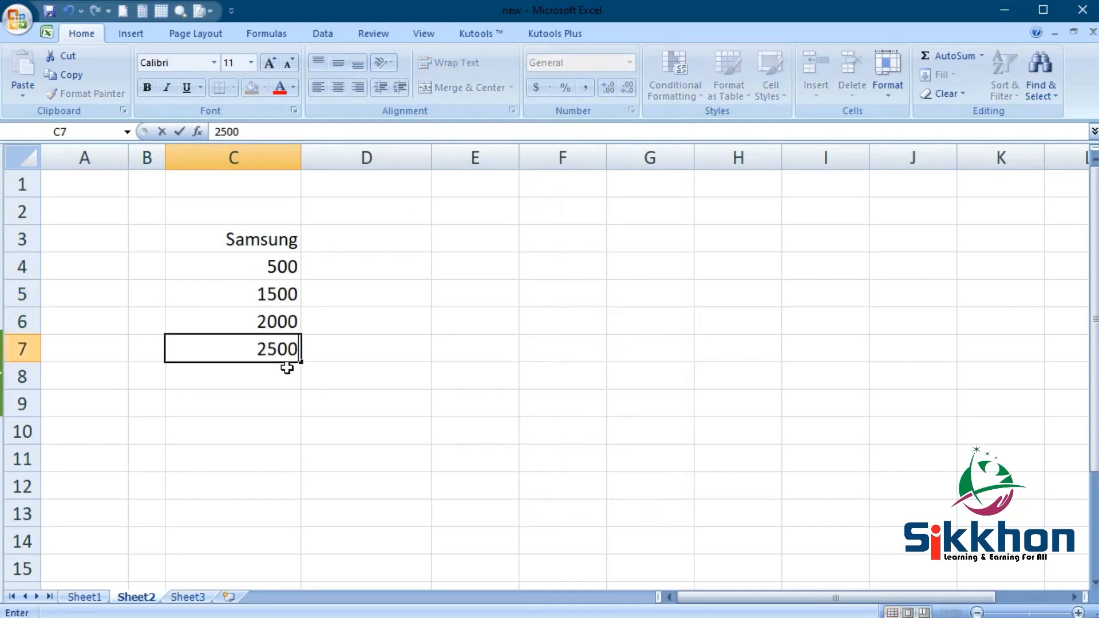
key(Return)
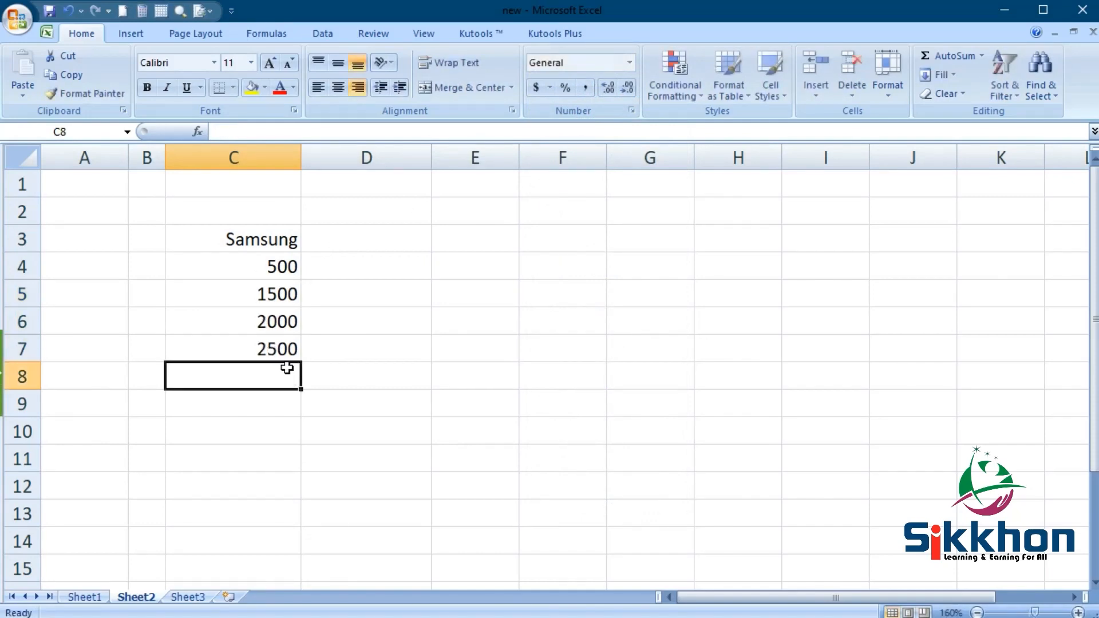
text(1200)
key(Return)
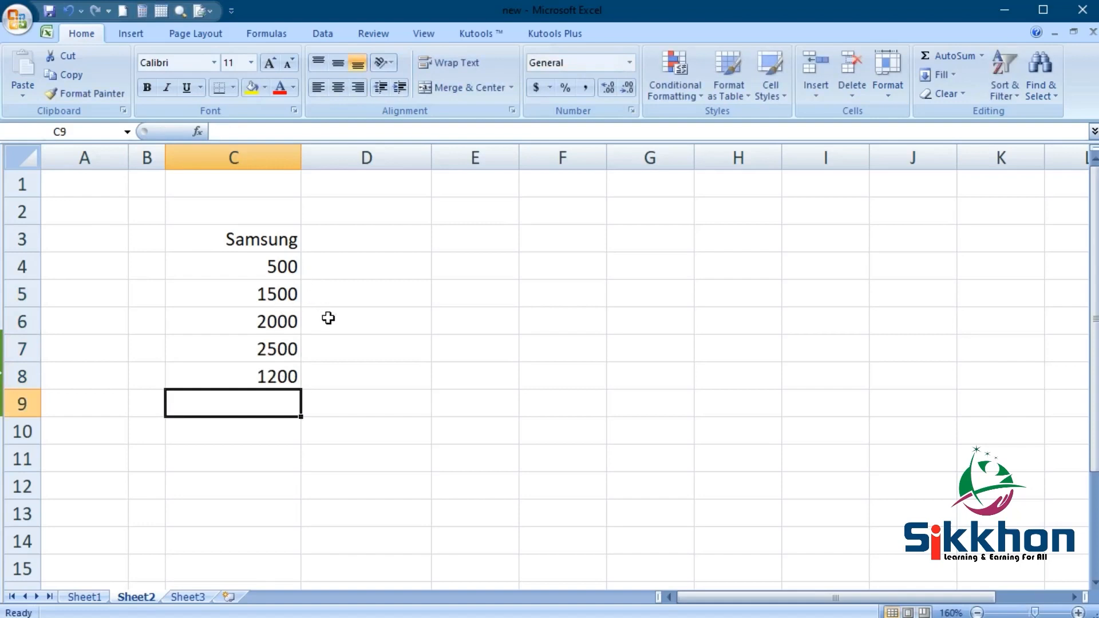
Apply the Currency number format to the whole column C
click(249, 154)
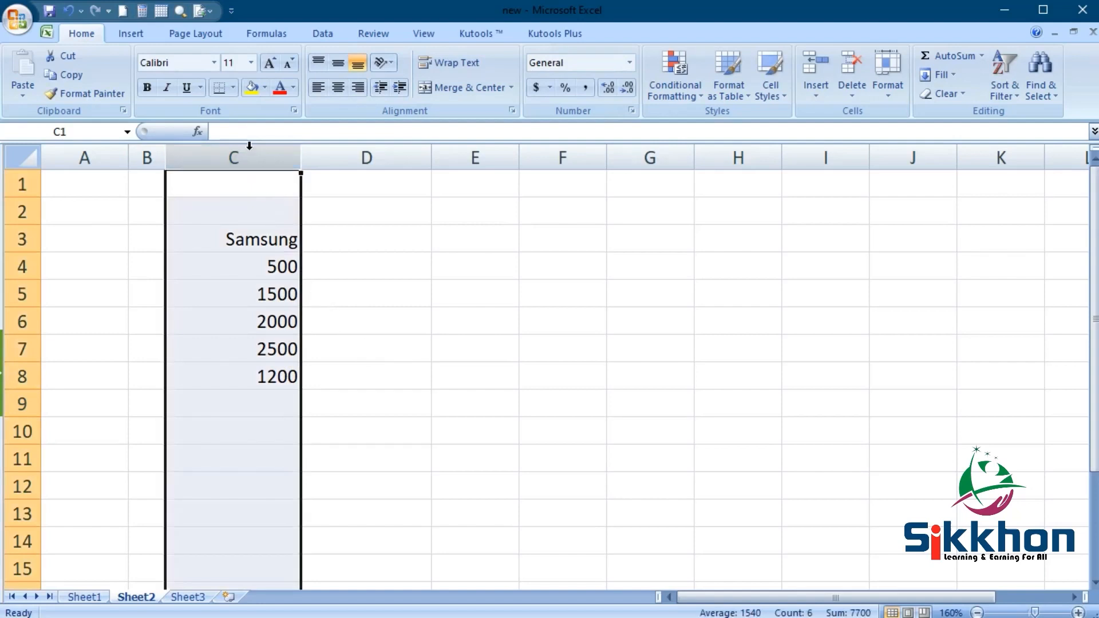
click(630, 62)
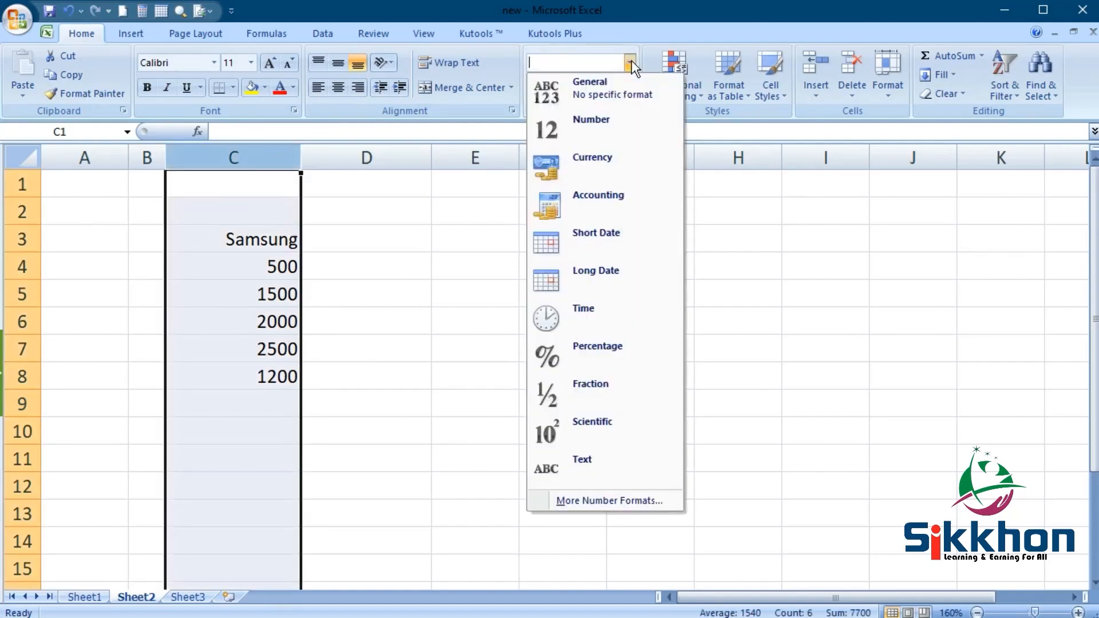
click(652, 170)
click(266, 296)
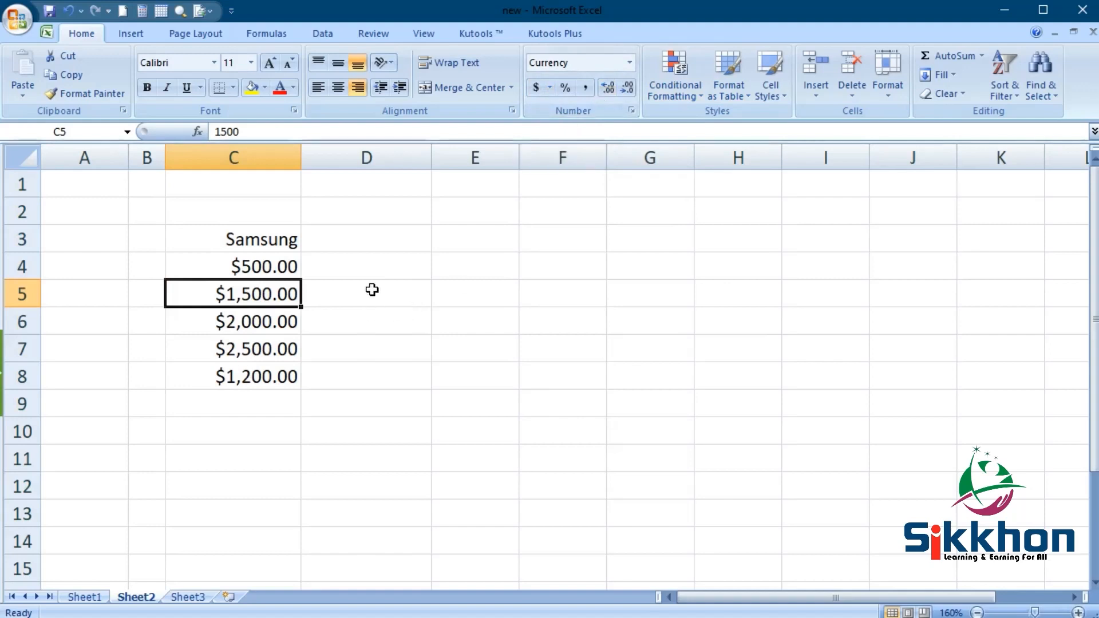
click(630, 64)
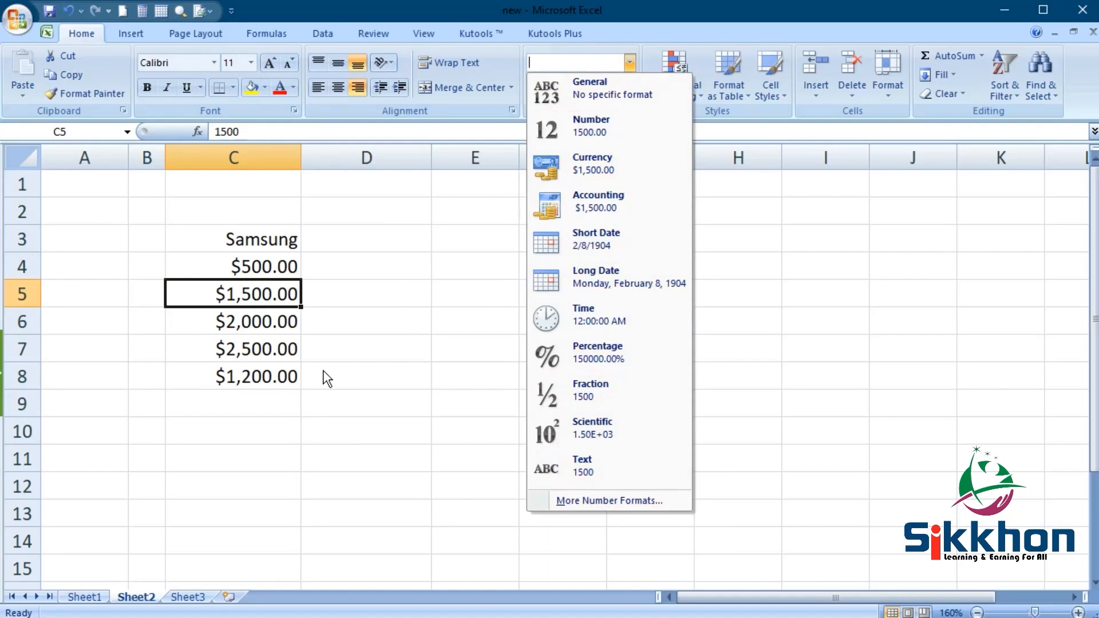
Check the reference picture in Photos and enter the header Discount in cell D3 of the worksheet
click(350, 617)
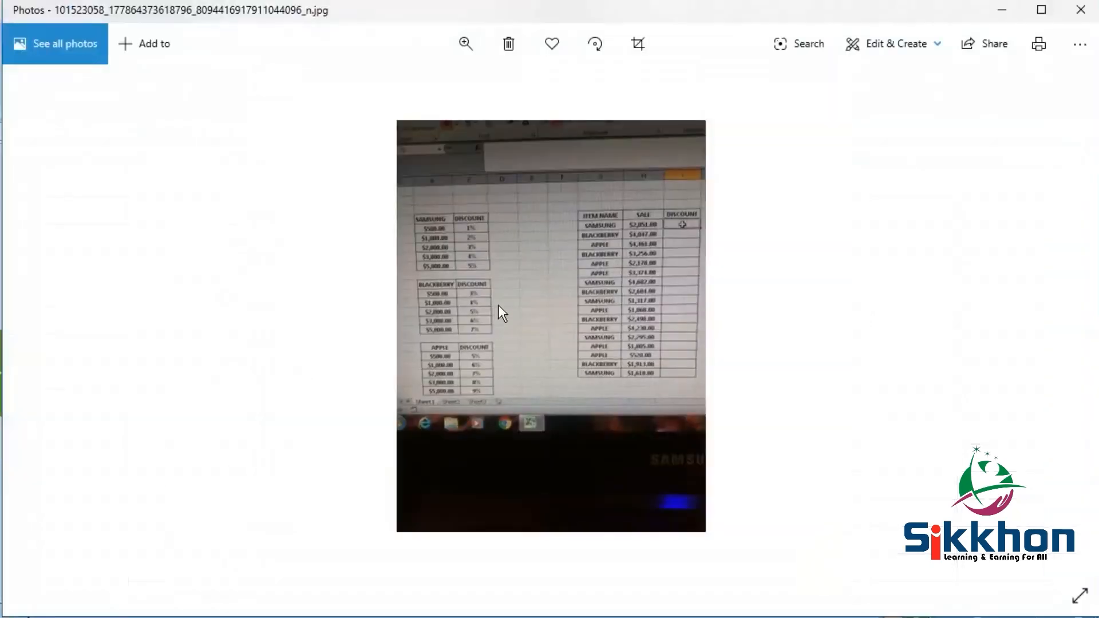
click(1003, 9)
click(363, 247)
text(D)
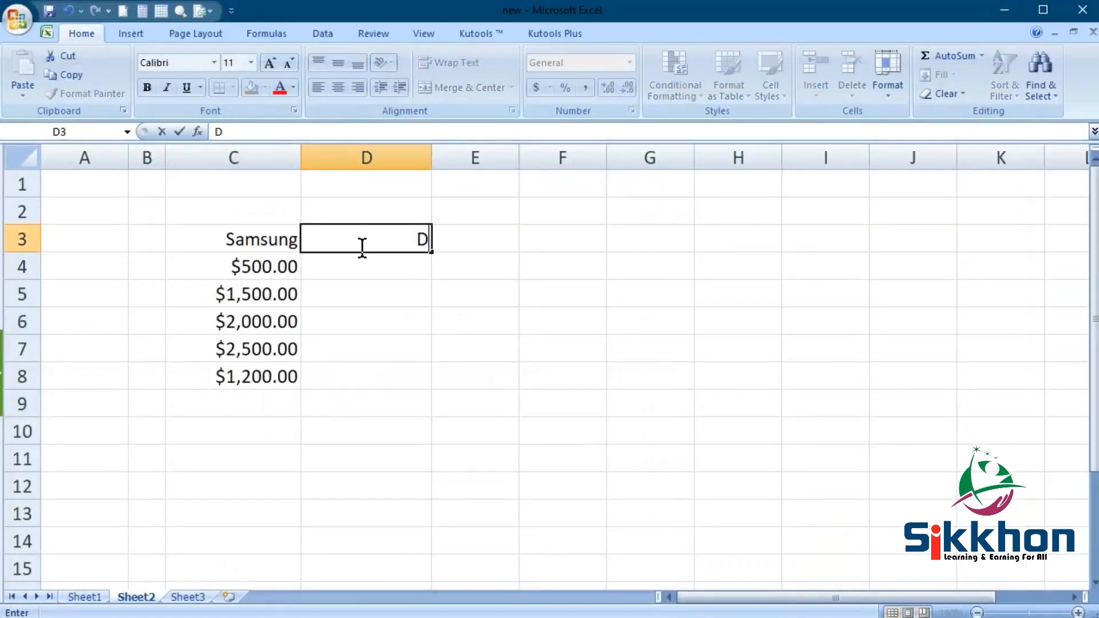
text(iscount)
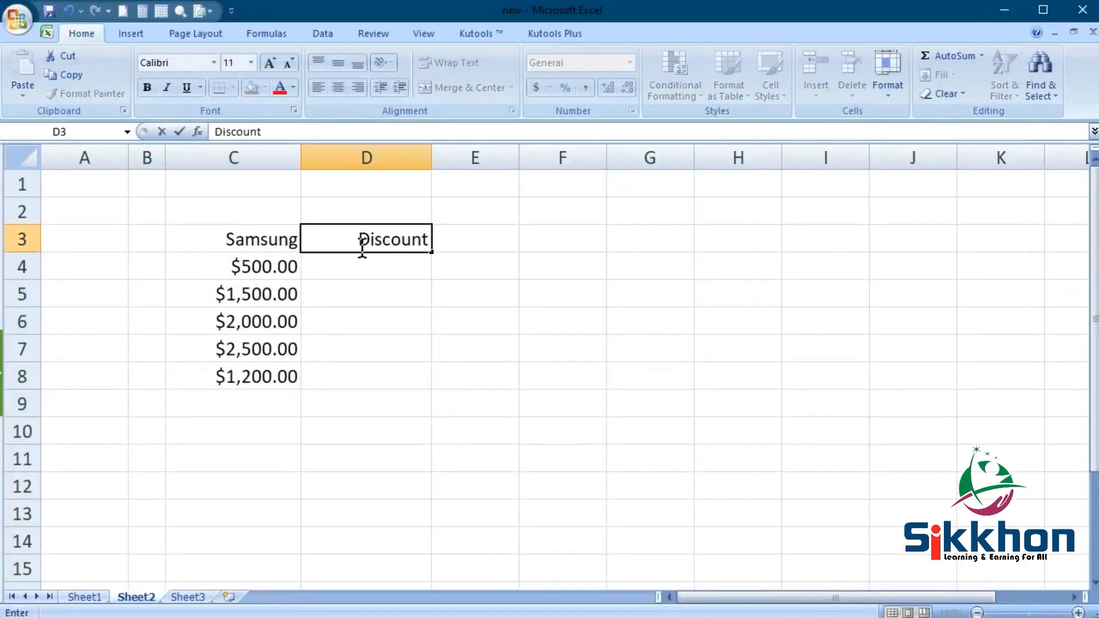
key(Return)
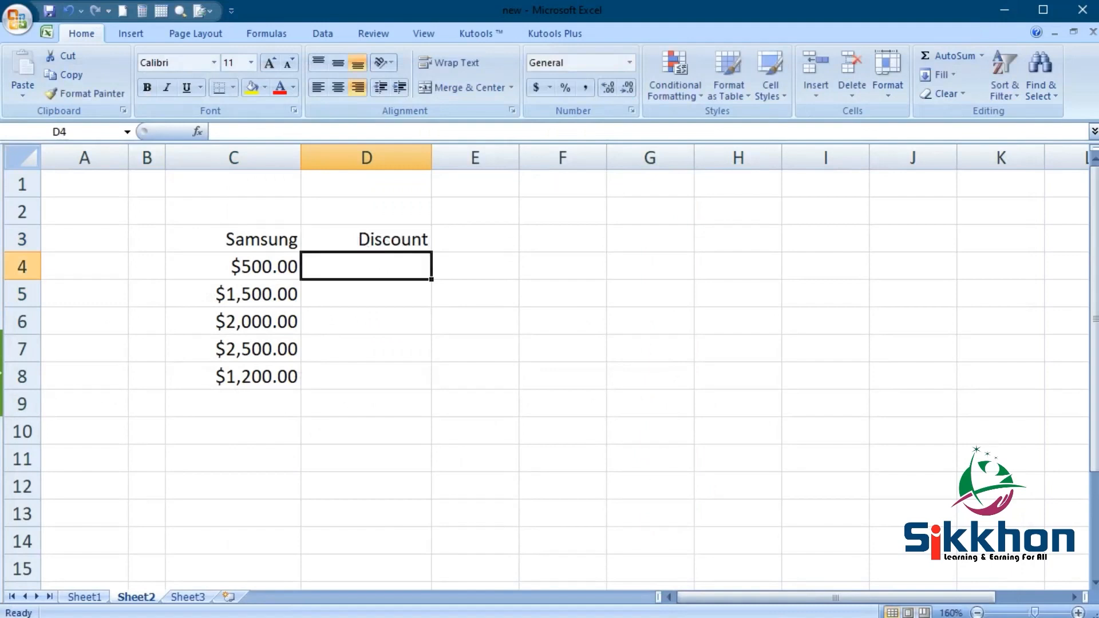
Review the discount columns in the reference picture, and change the header in D3 to Discount%
click(413, 617)
click(466, 44)
drag(384, 87, 420, 88)
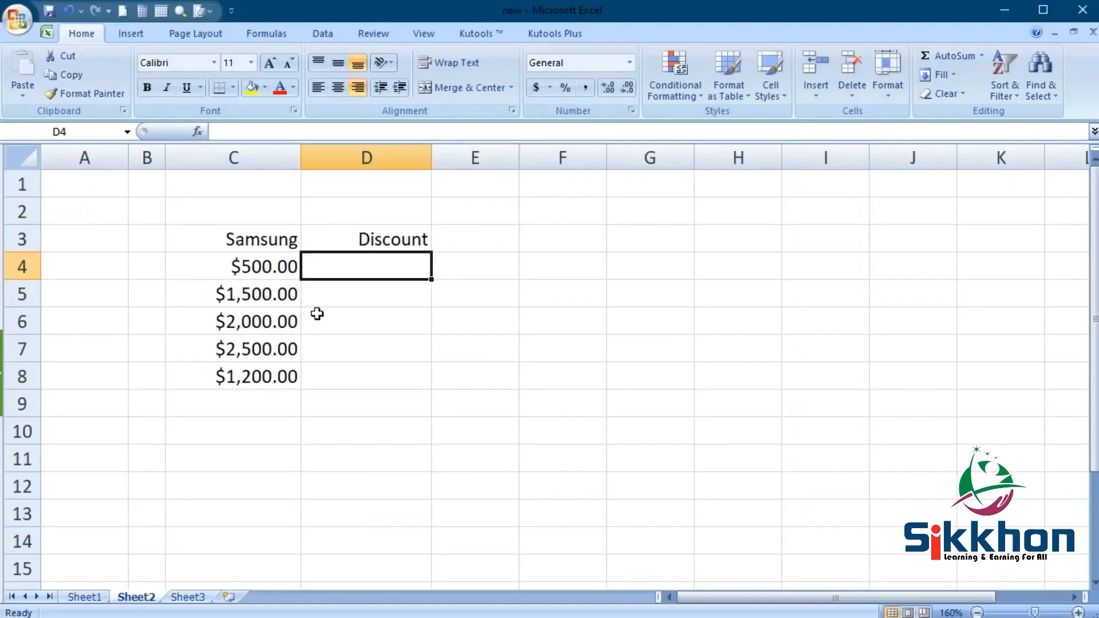
double_click(401, 240)
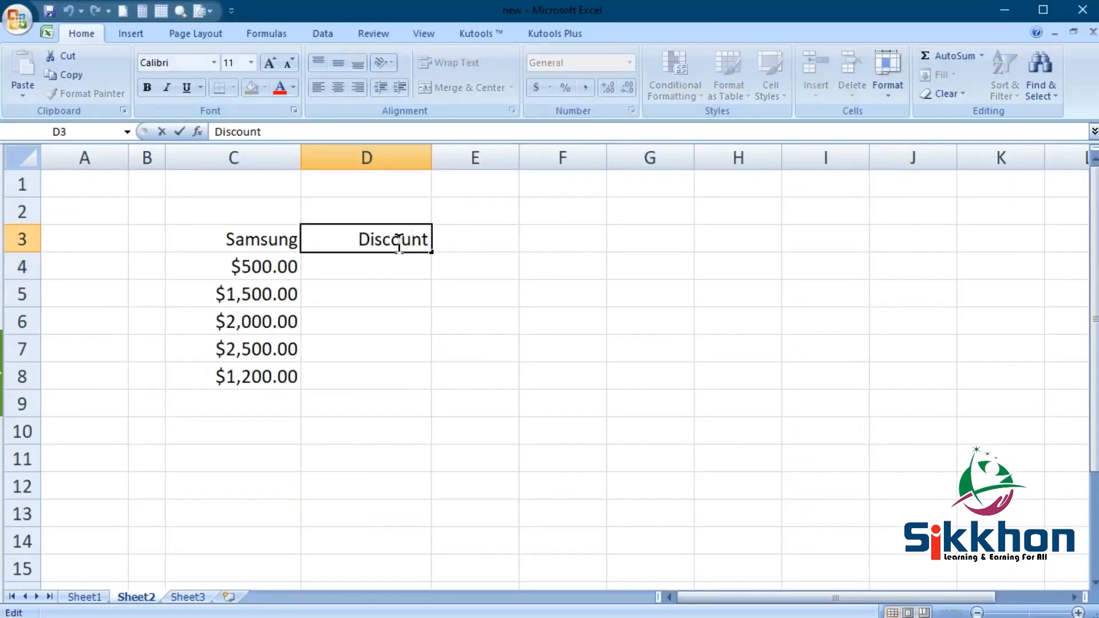
text(%)
key(Return)
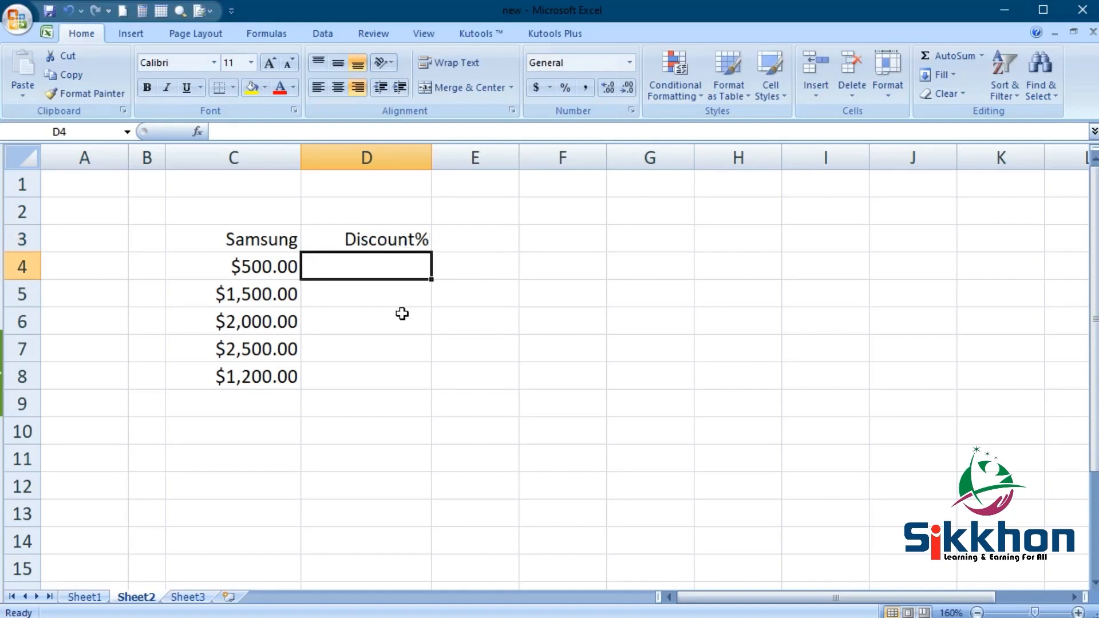
Enter the Samsung discount percentages 1, 2, 3.5, 4 and 5 in cells D4 to D8
text(1)
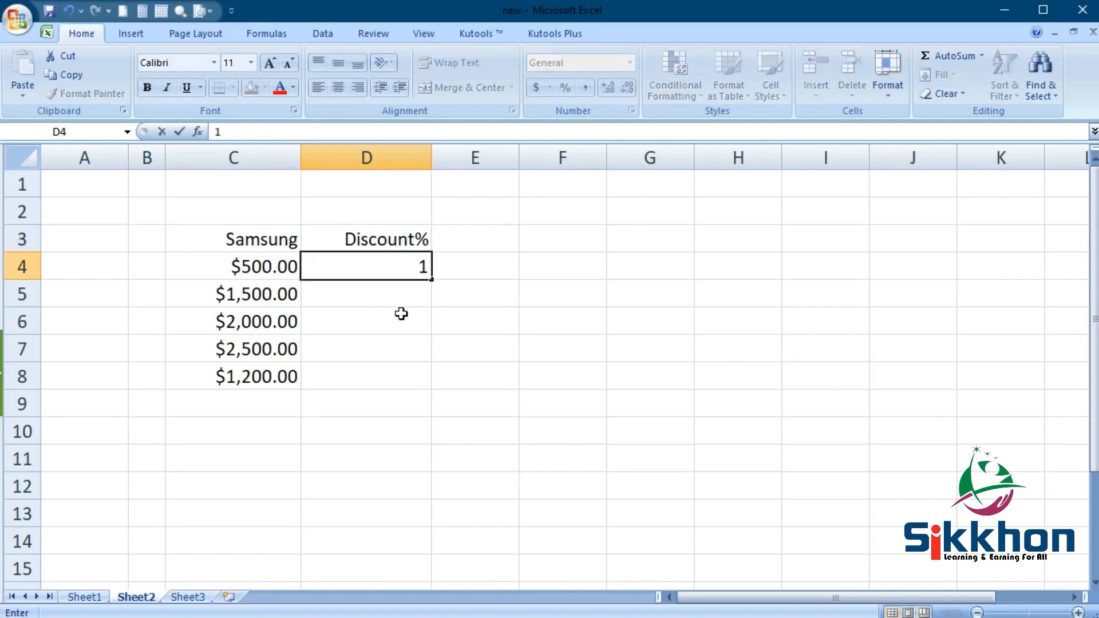
key(Return)
text(2)
key(Return)
text(3.5)
key(Return)
text(4)
key(Return)
text(5)
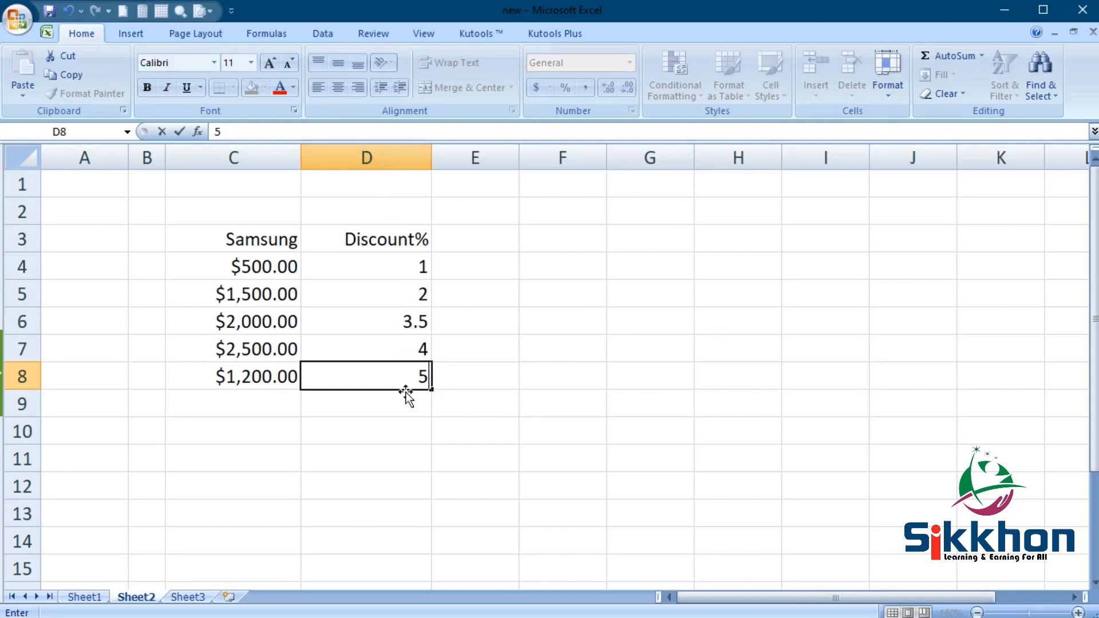
click(471, 158)
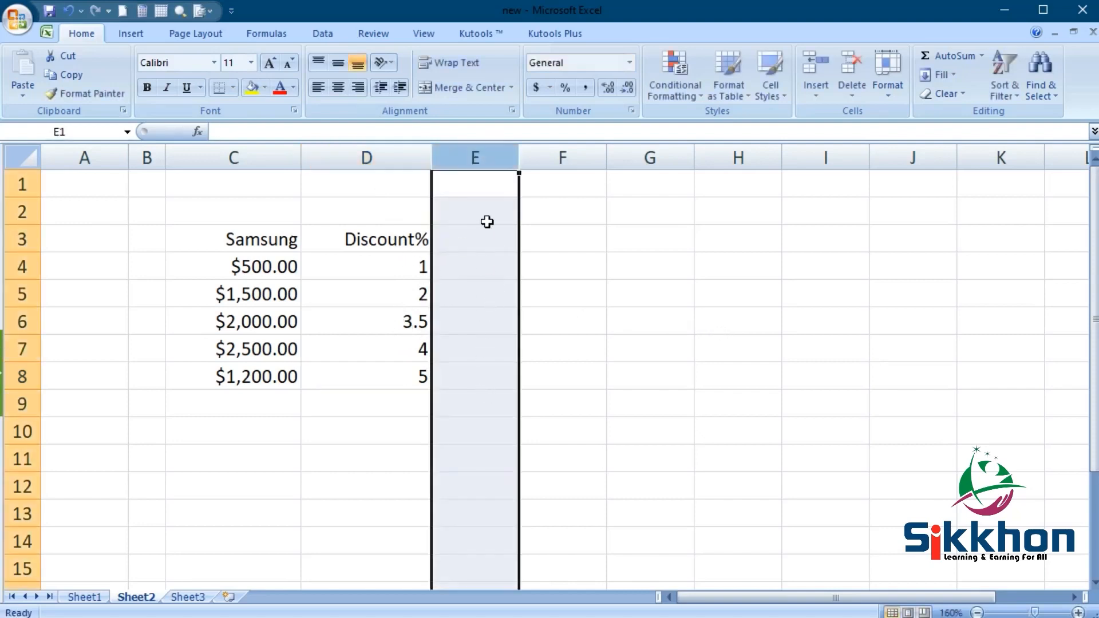
click(406, 265)
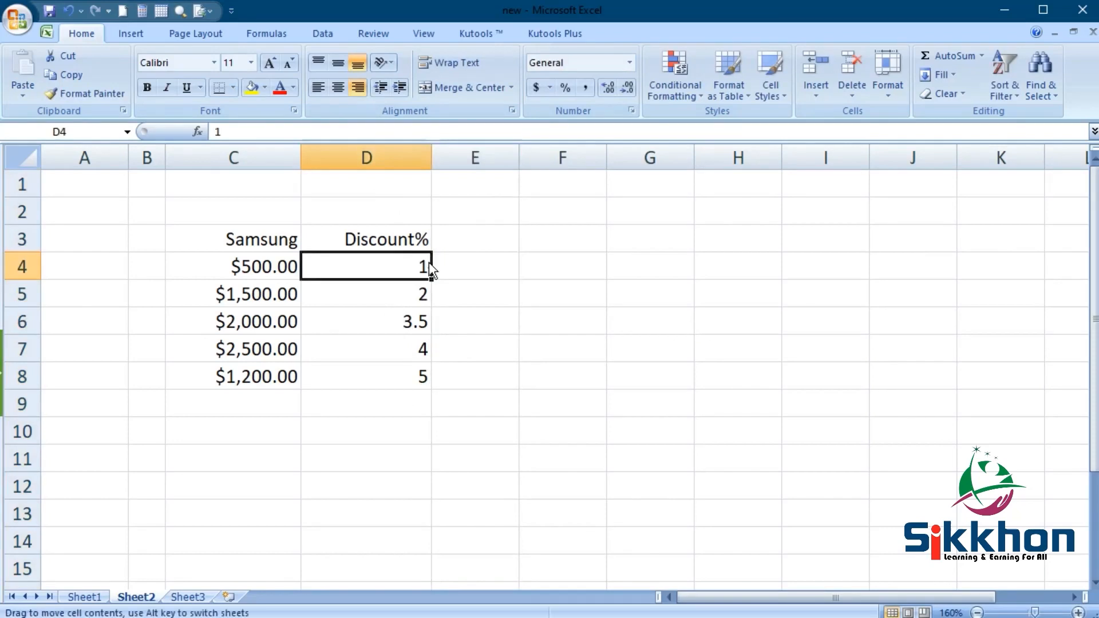
click(474, 156)
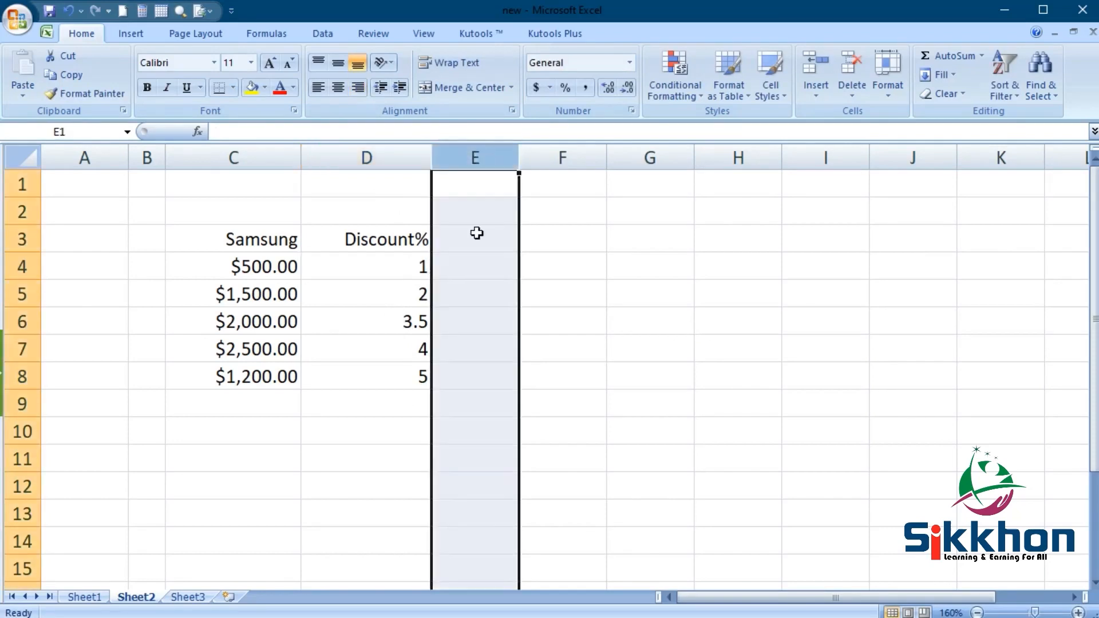
right_click(482, 164)
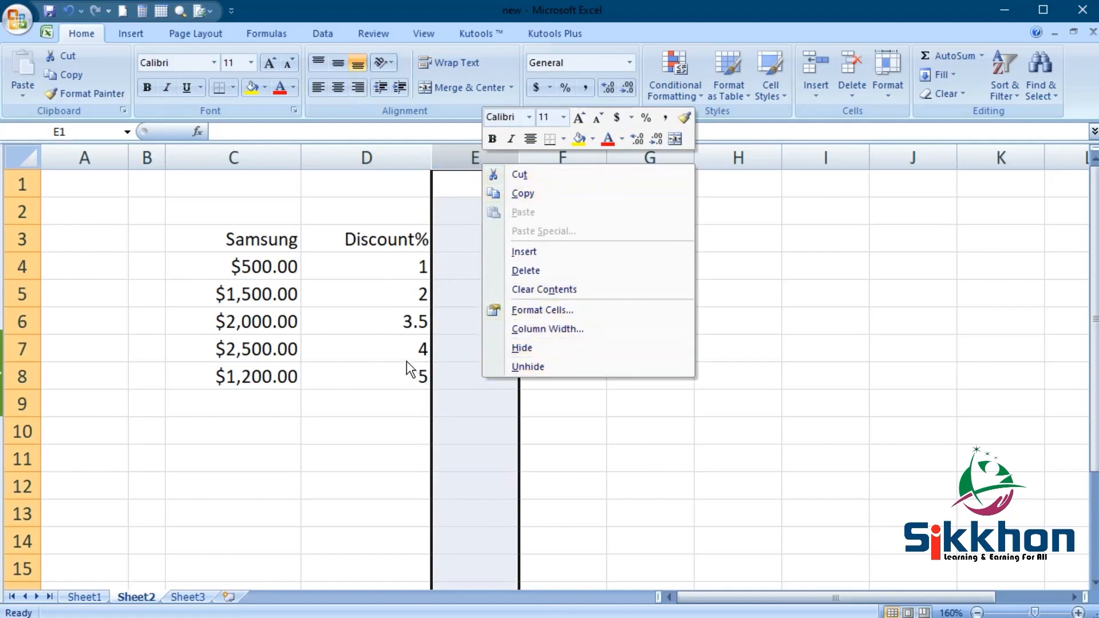
key(Escape)
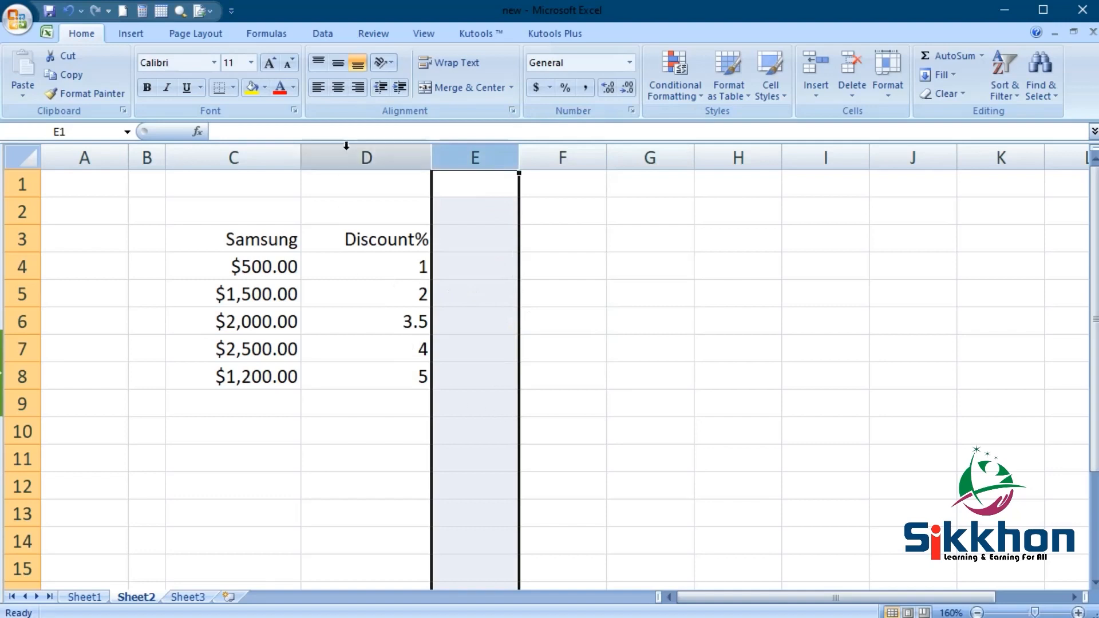
click(383, 336)
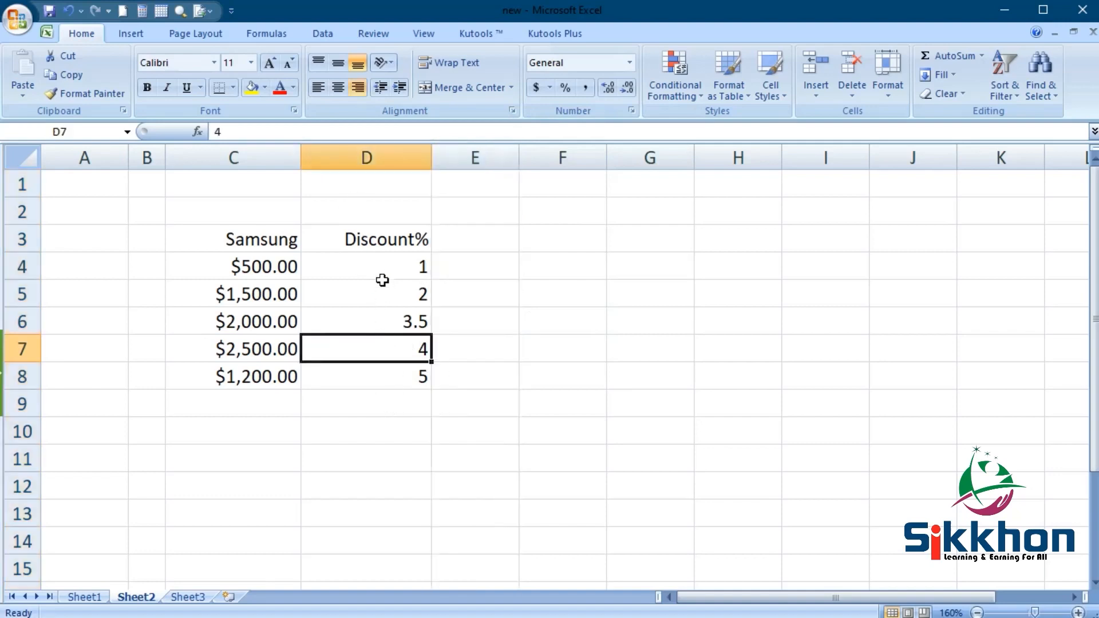
click(382, 277)
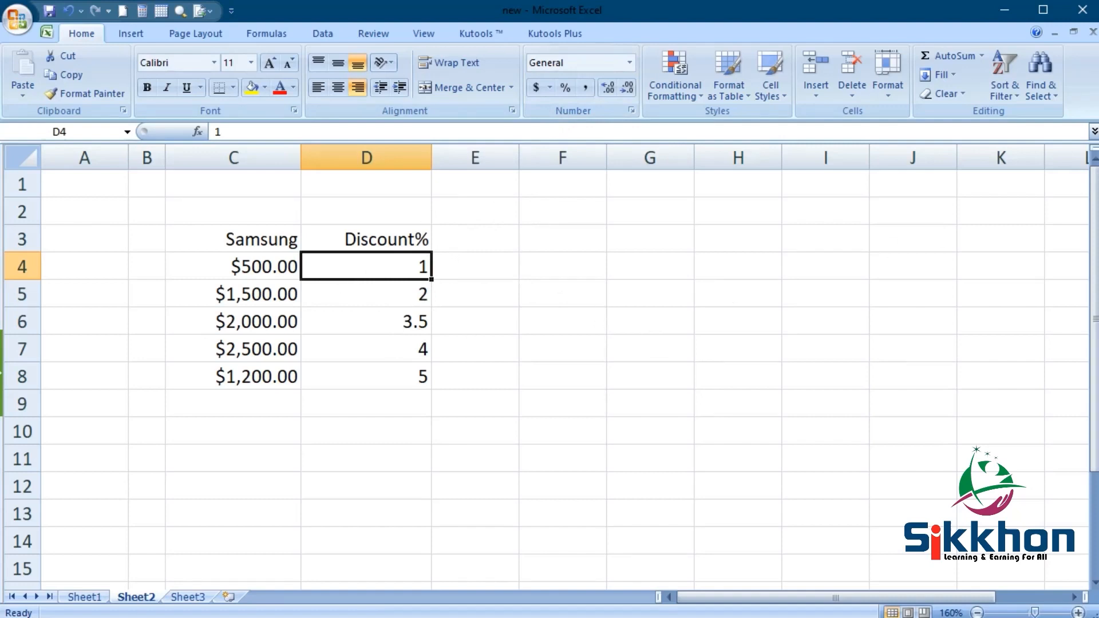
Check the sales table in the reference picture and enter Item, Samsung and Nokia from G3 down, with sales 50000 and 35000 in H4:H5
key(alt+Tab)
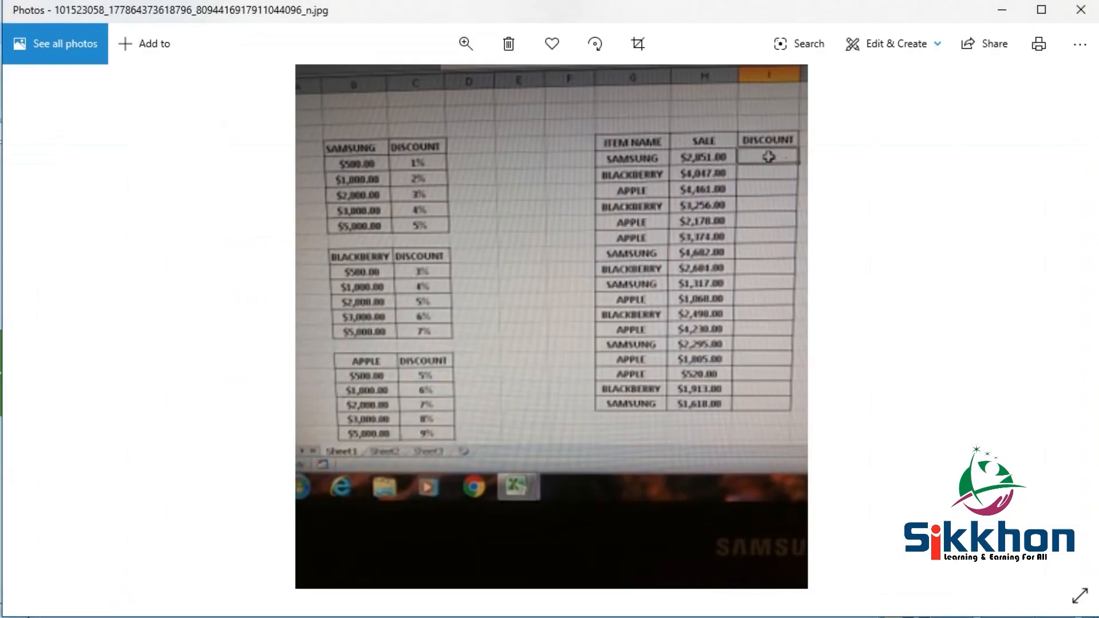
key(alt+Tab)
click(639, 241)
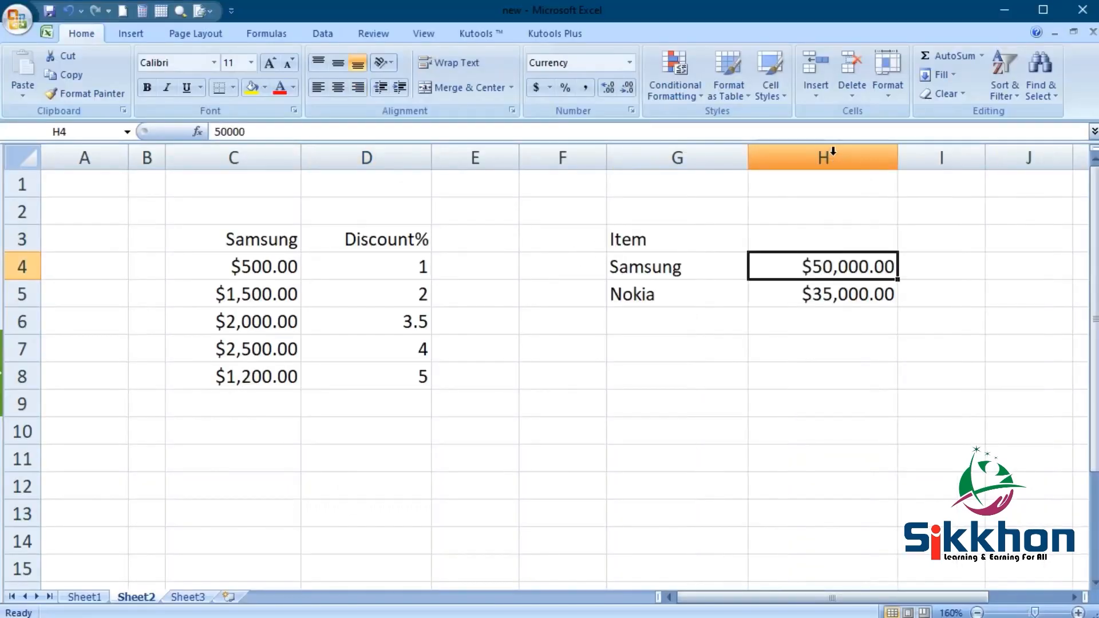
Widen column I beside the sale amounts to make room for a longer header
click(856, 151)
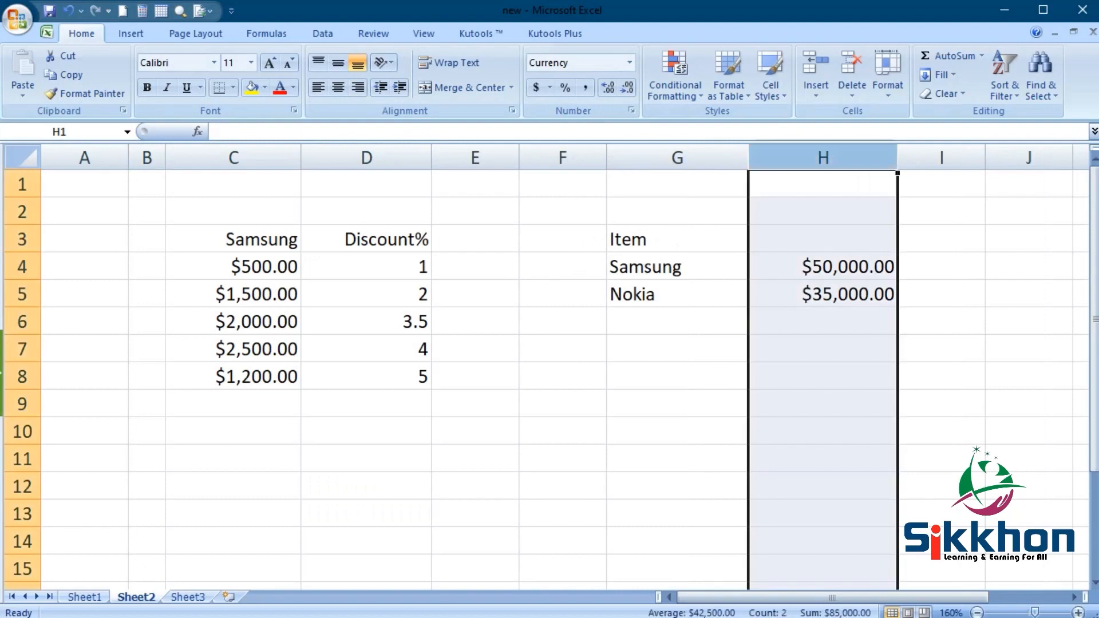
drag(756, 596, 773, 602)
click(858, 268)
drag(898, 155, 949, 155)
Enter the headers Sale in cell H3 and Discount Amount in cell I3
click(775, 243)
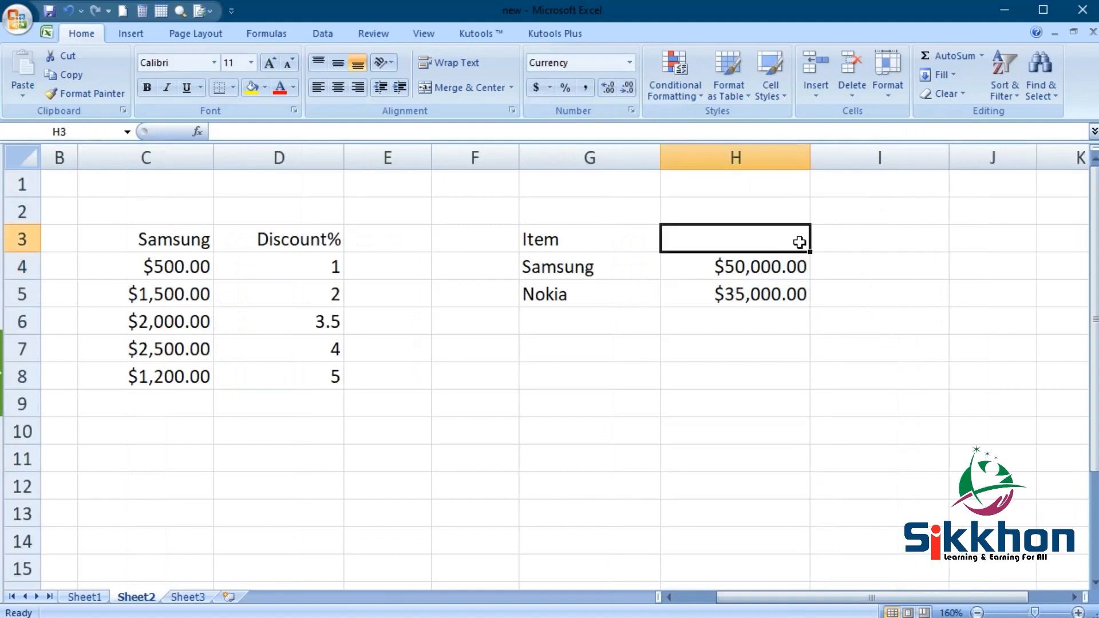
text(SA)
key(BackSpace)
text(ale)
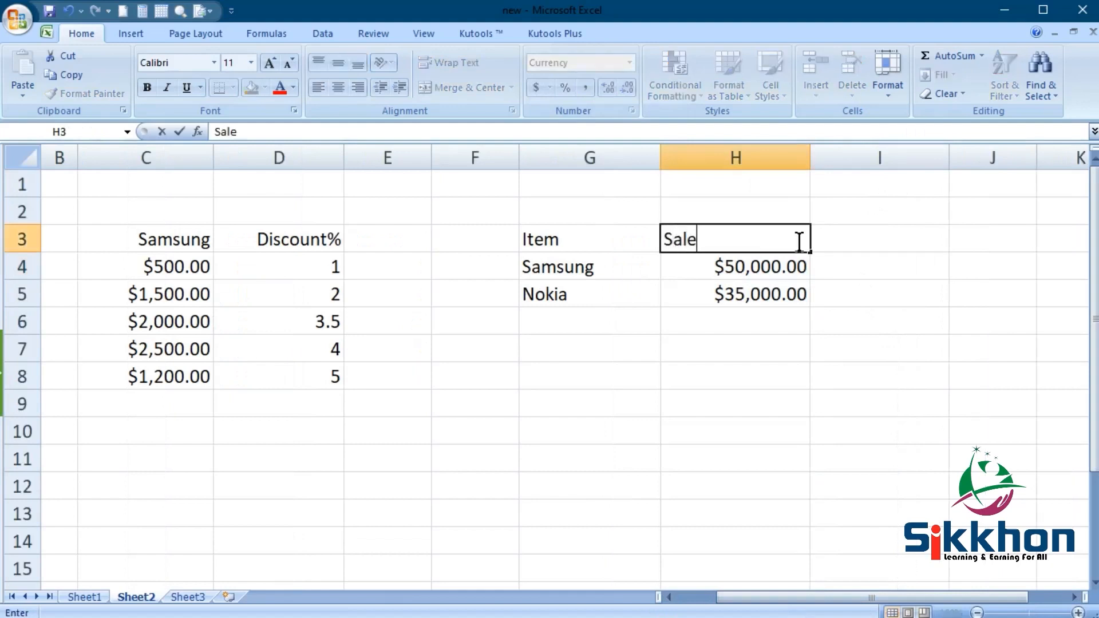
key(Tab)
text(Dis)
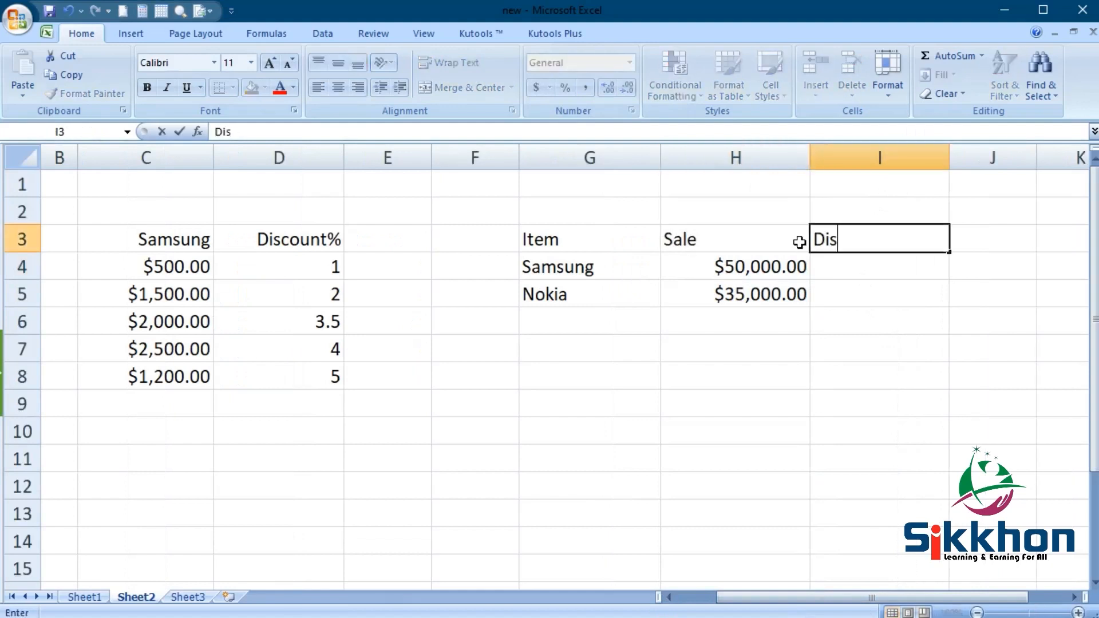
text(count Amount)
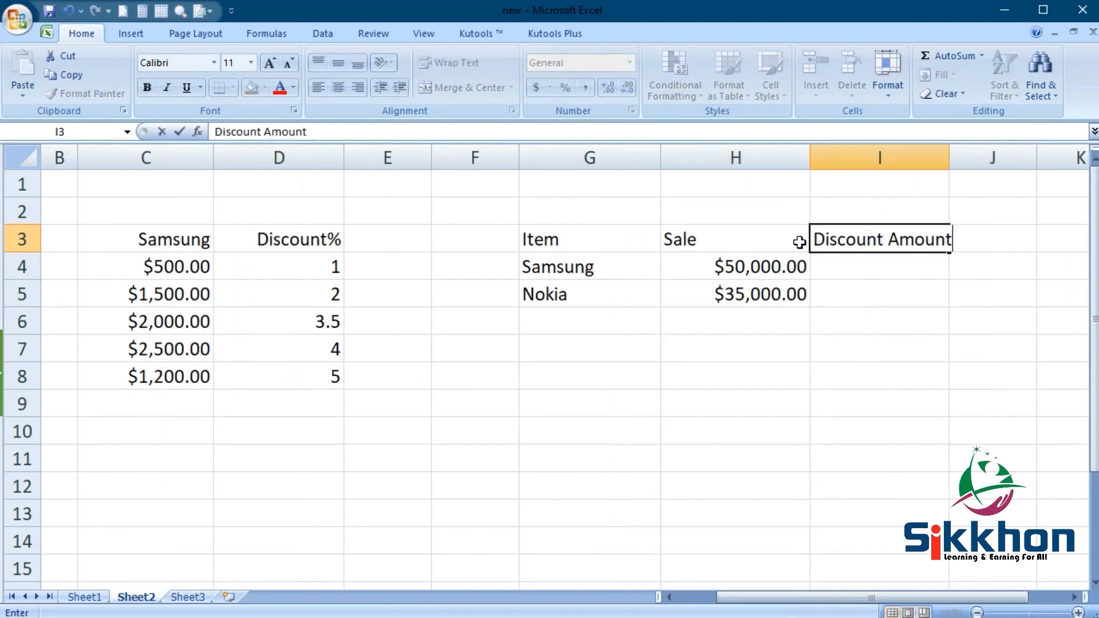
click(886, 267)
Widen column I to fit the Discount Amount header, and narrow columns H and G slightly
drag(950, 156, 977, 155)
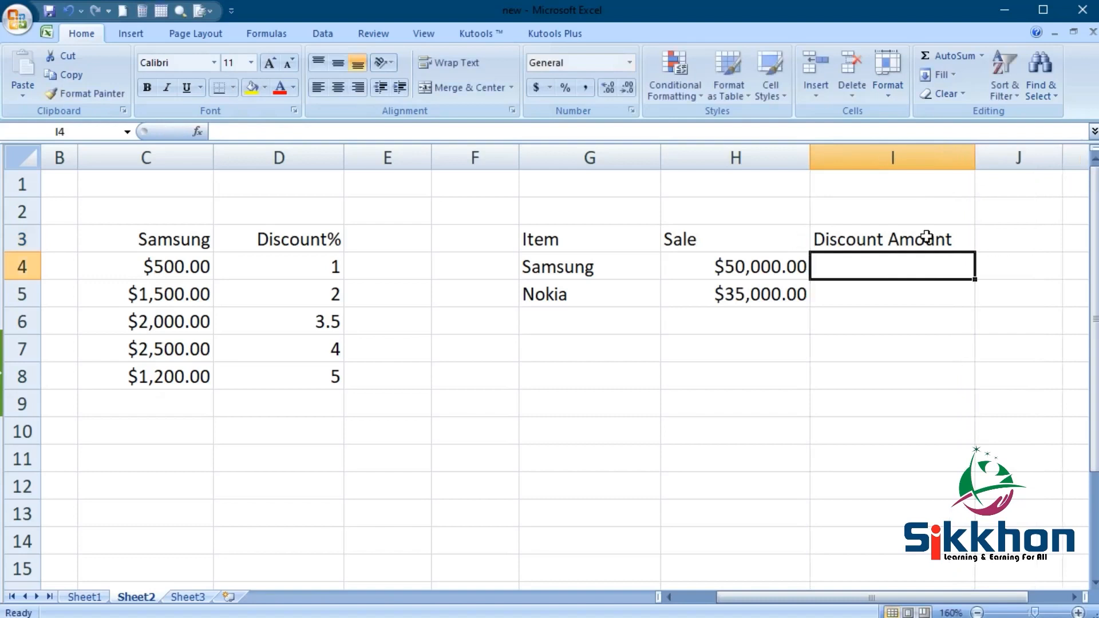
drag(810, 157, 785, 157)
drag(660, 147, 638, 150)
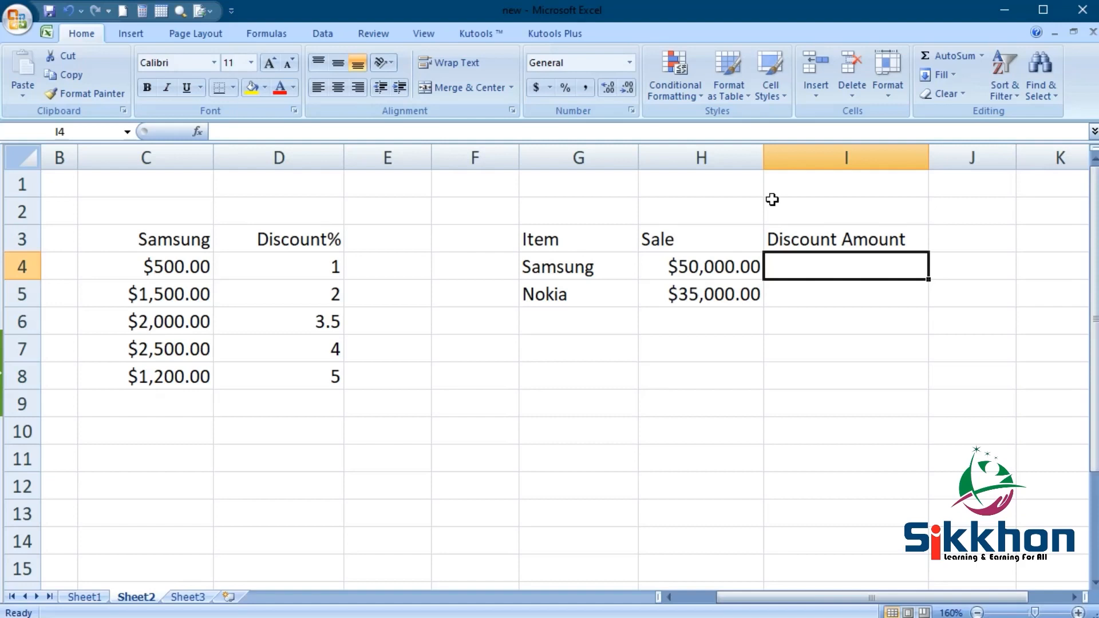
Open Calculator, work out 2 percent of 1000 as 1000 ÷ 100 × 2, and close it
key(super)
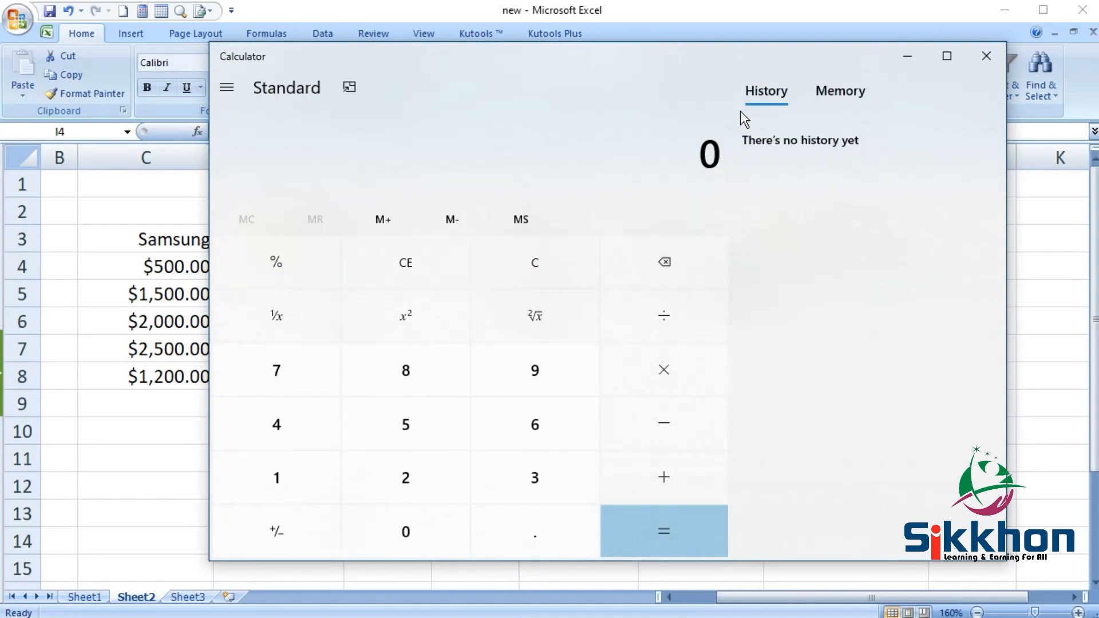
text(1000)
key(slash)
text(100)
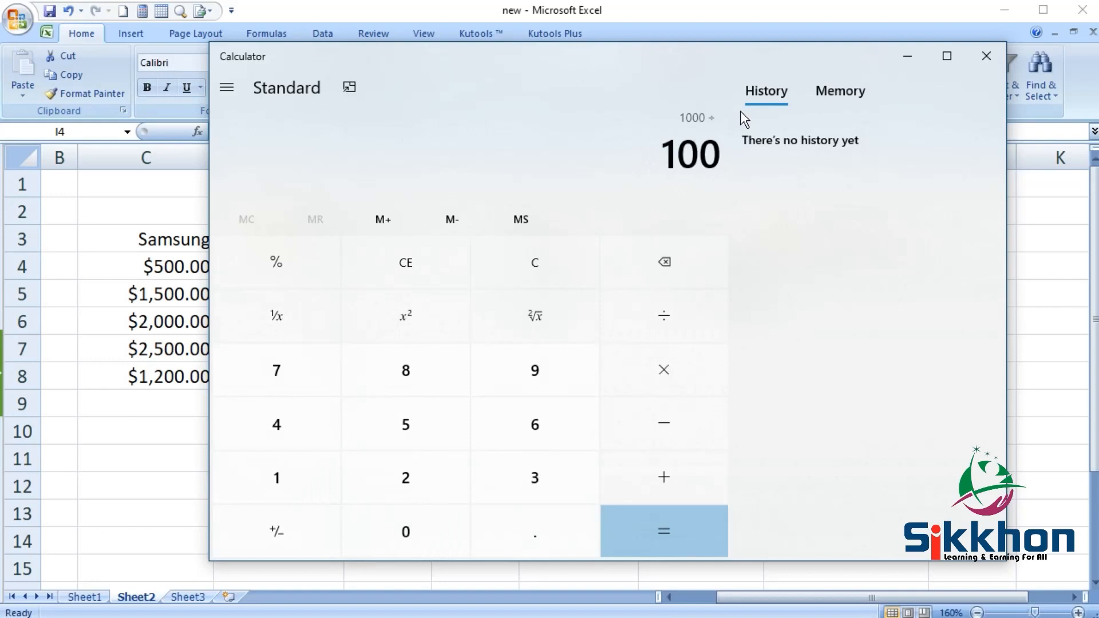
key(Return)
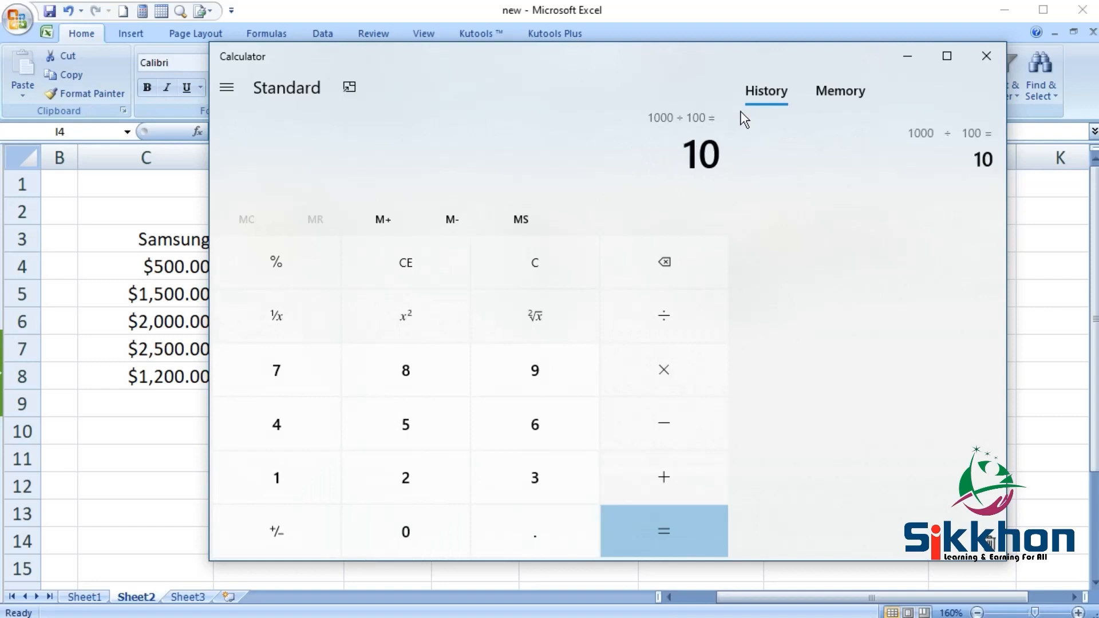
key(asterisk)
text(2)
key(Return)
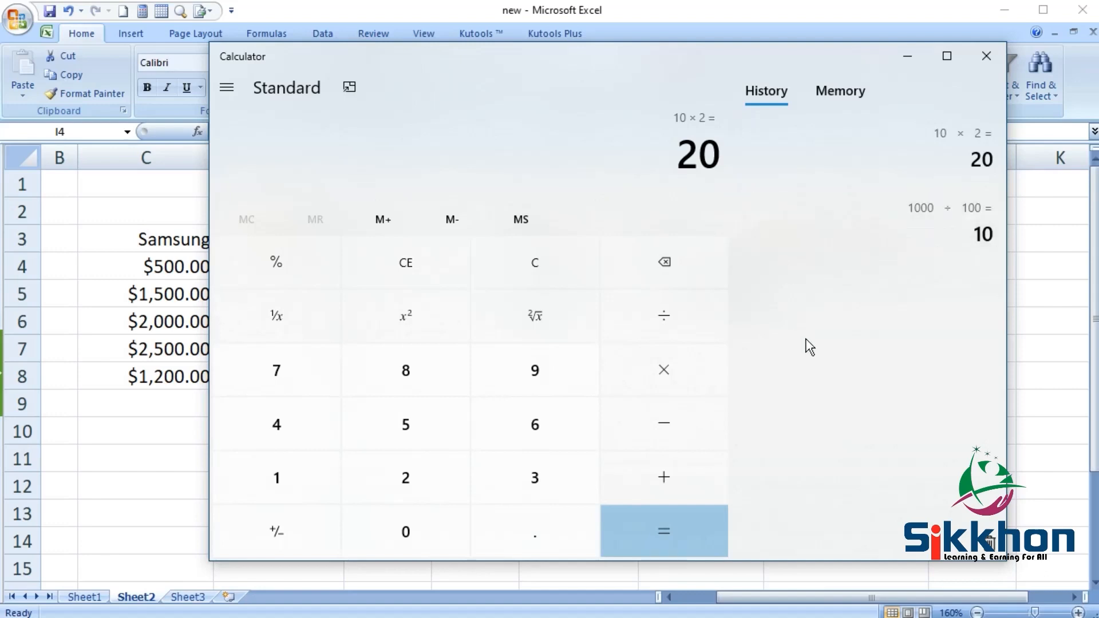
click(988, 56)
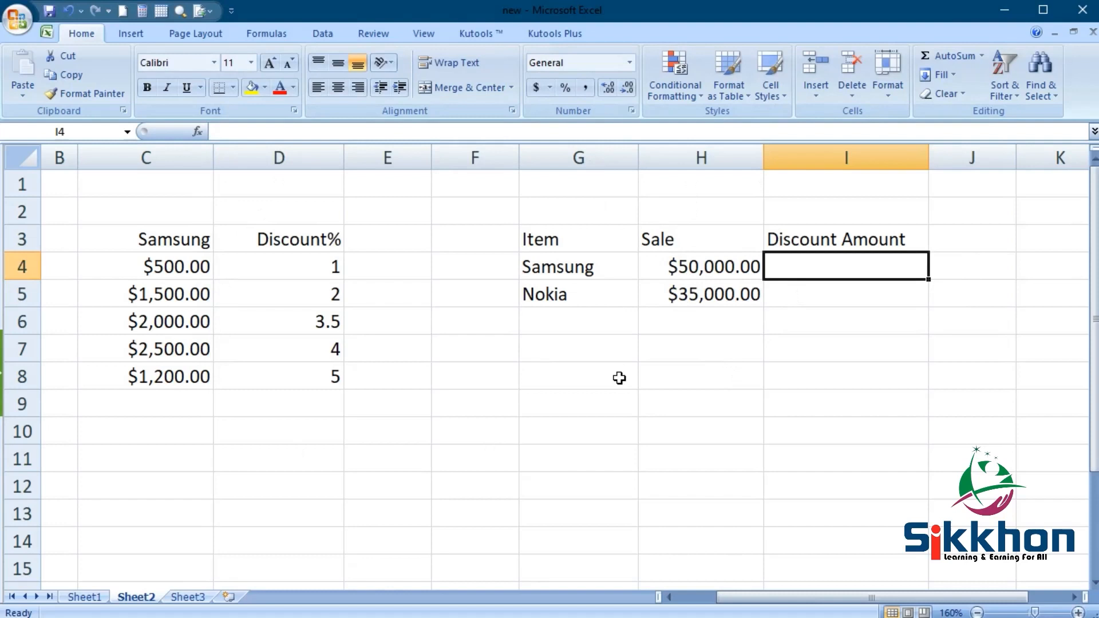
Enter the formula =SUM(H4/100*D4) in cell I4 to calculate the Samsung discount amount
click(951, 57)
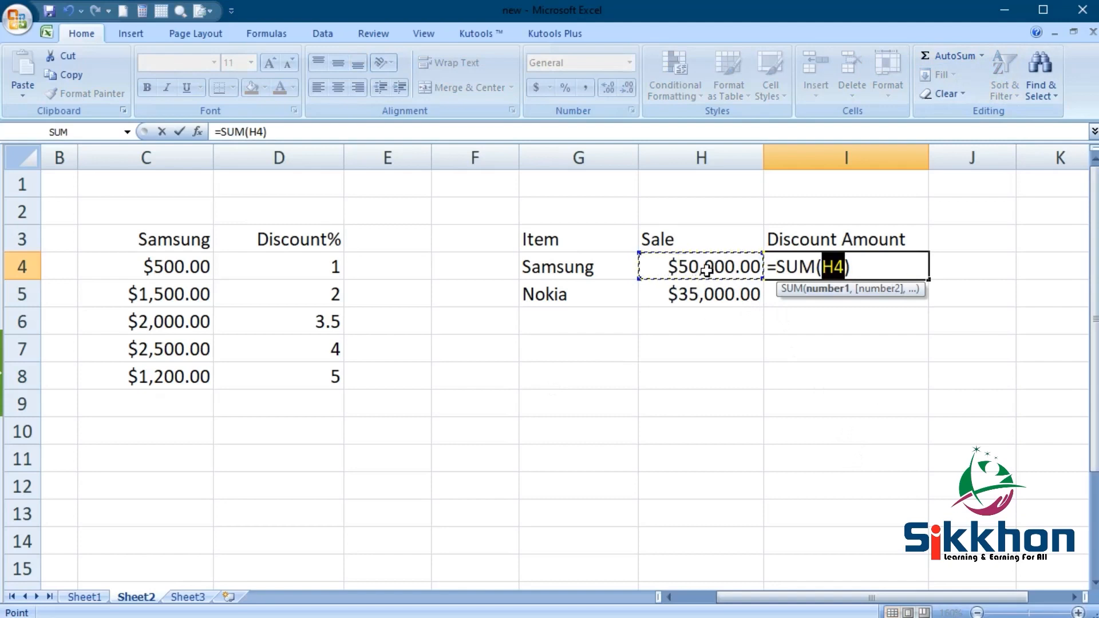
click(845, 268)
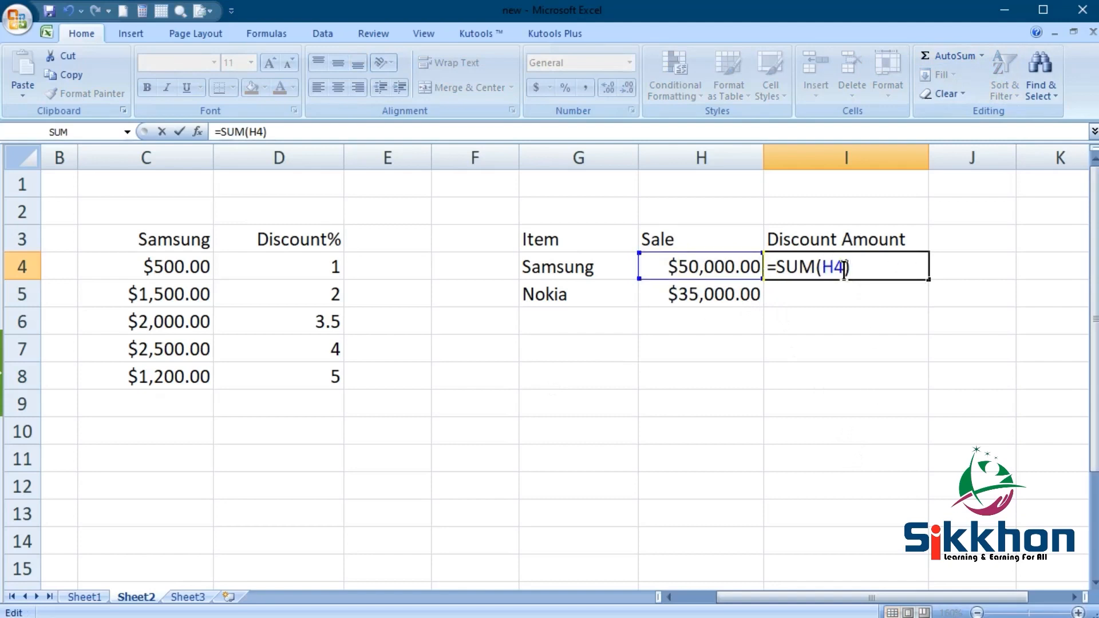
text(/100)
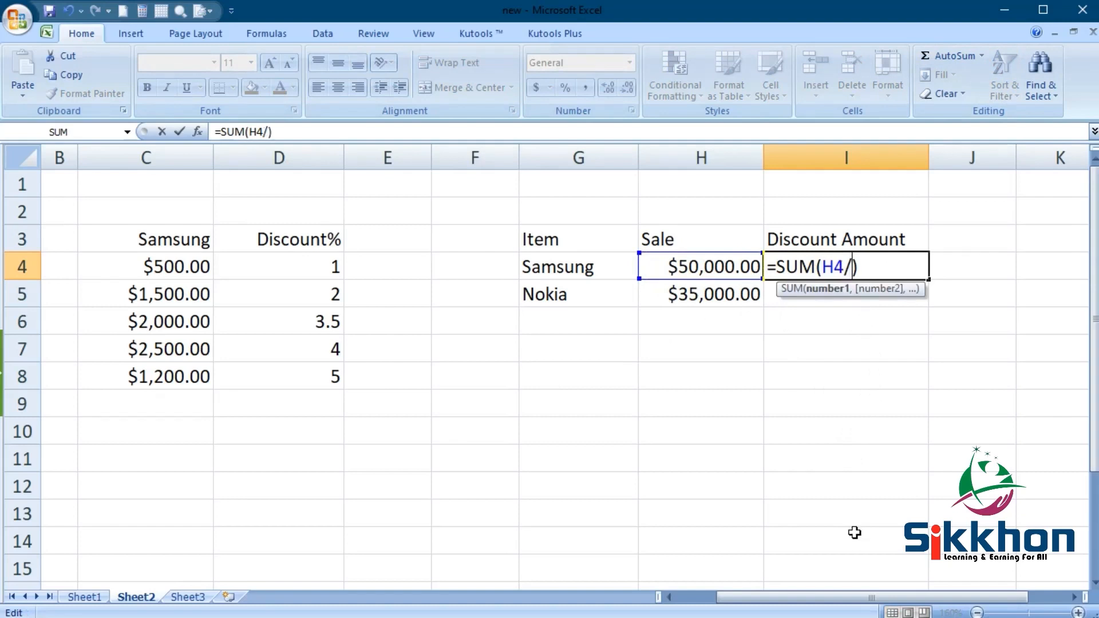
text(*)
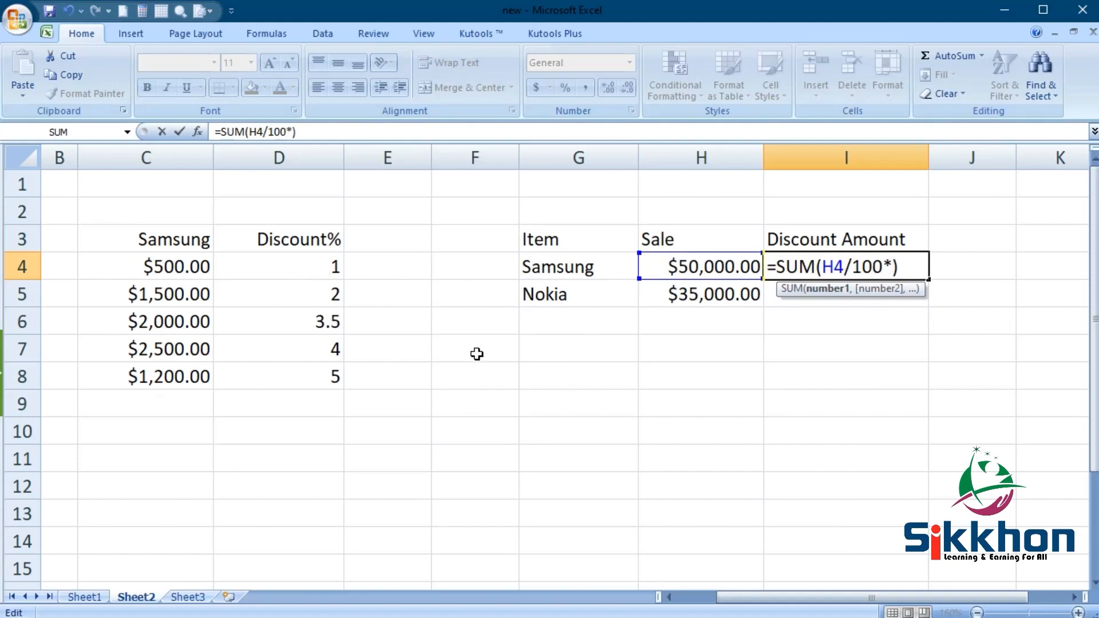
text(D4)
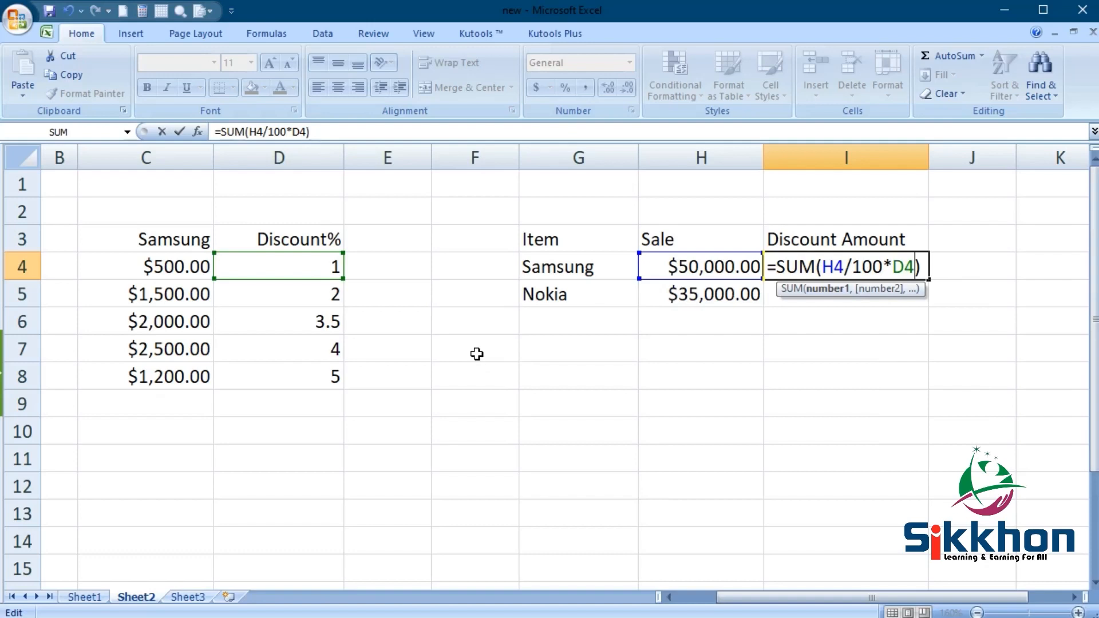
key(Return)
click(840, 264)
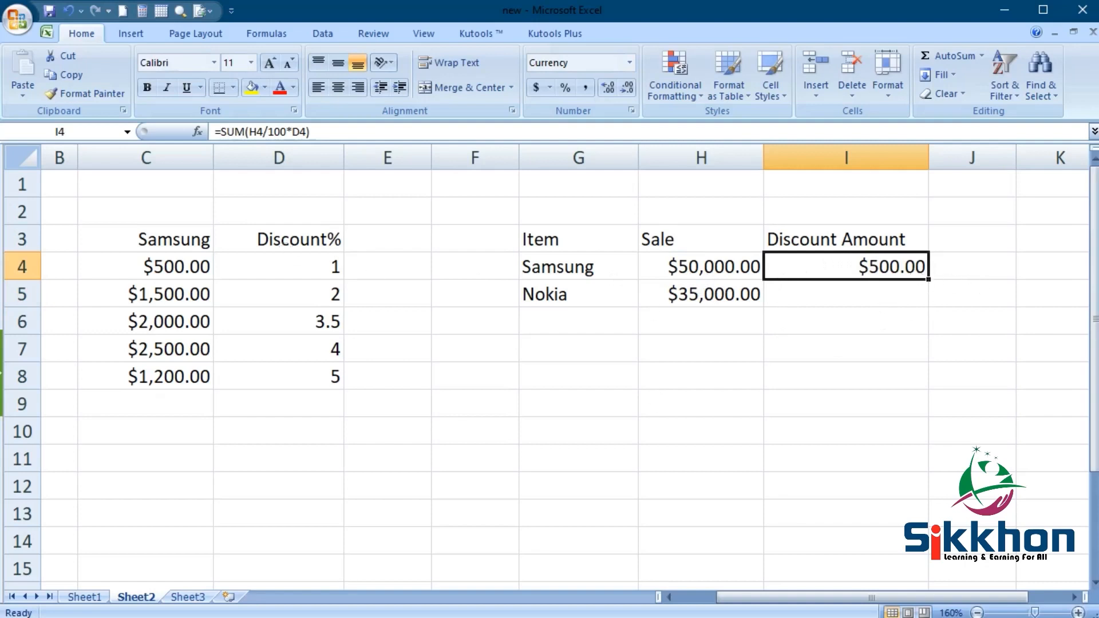
Open the Calculator app
key(alt+Tab)
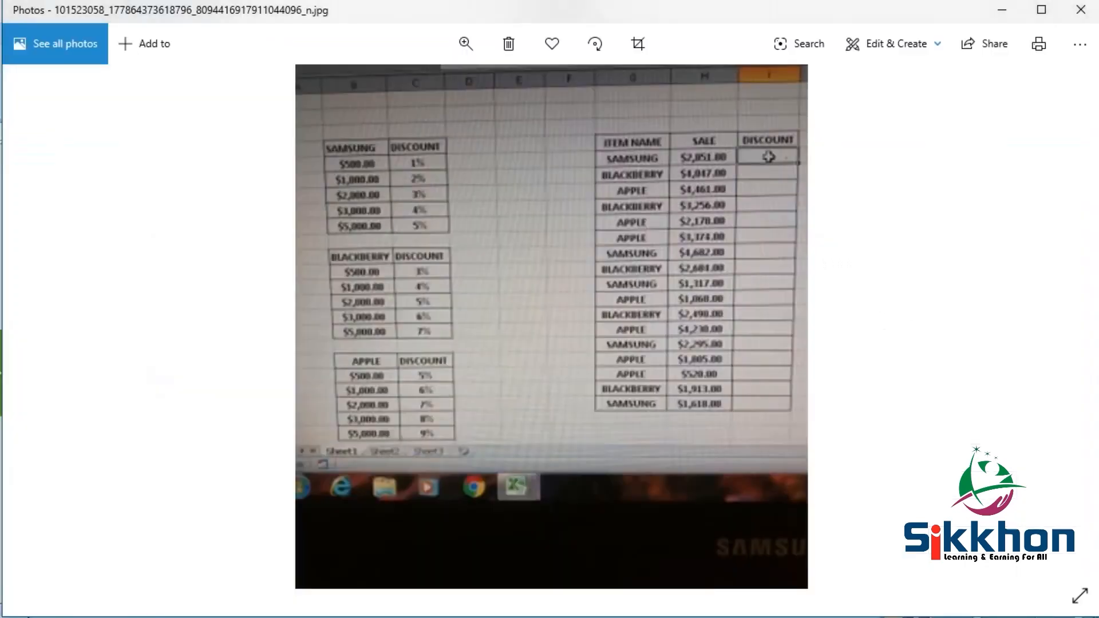
key(super)
key(super)
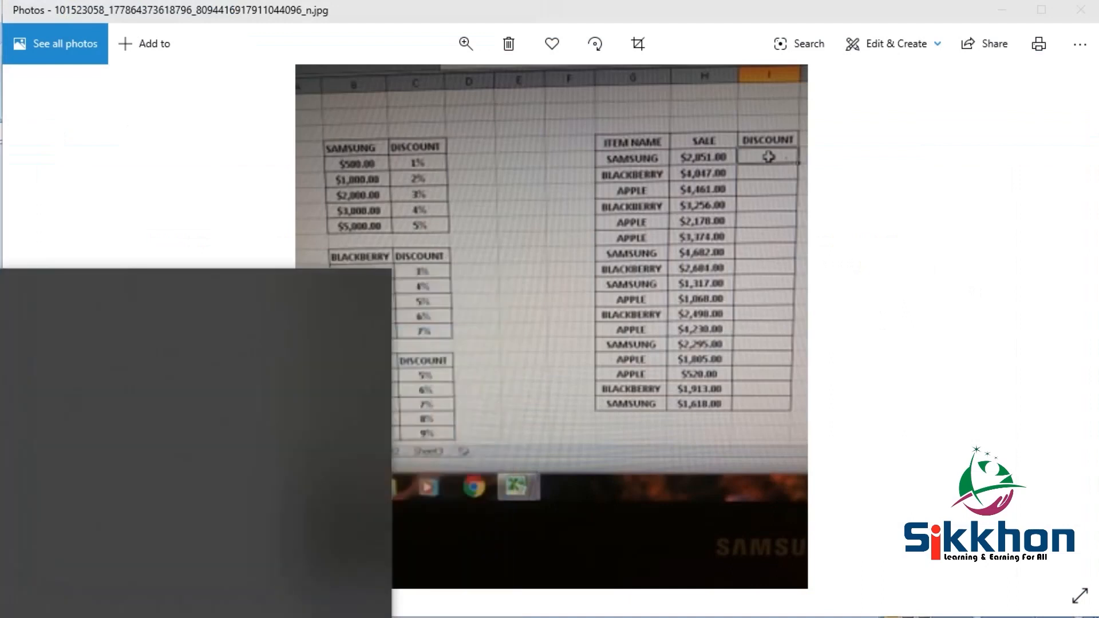
text(cal)
click(3, 368)
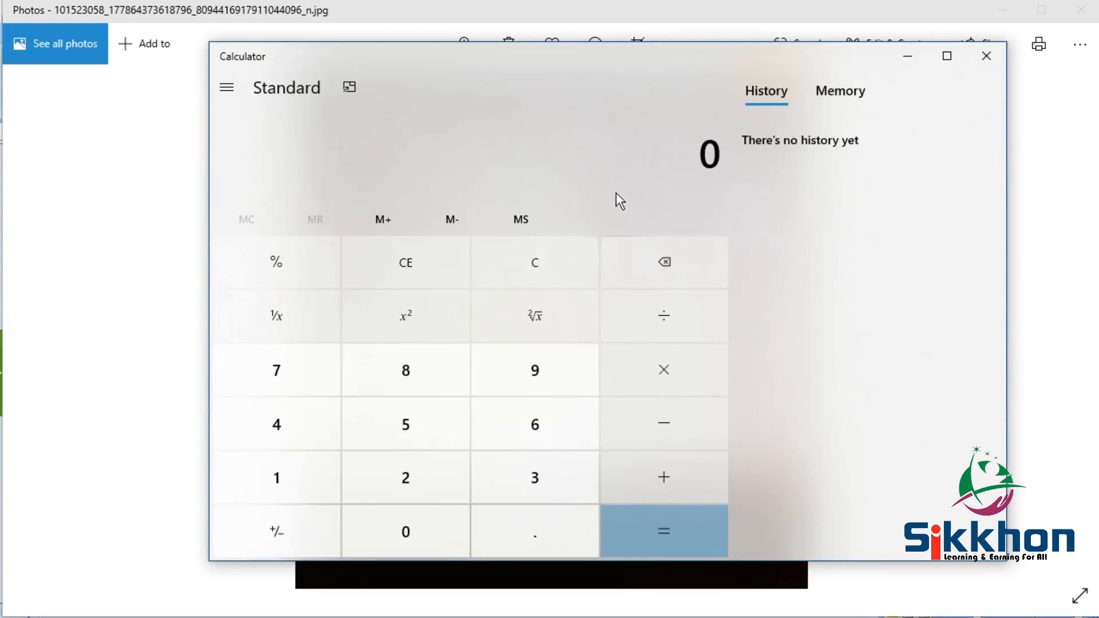
Divide 50000 by 100 in Calculator to find one percent of the Samsung sale
text(1)
key(BackSpace)
text(50)
text(000/1)
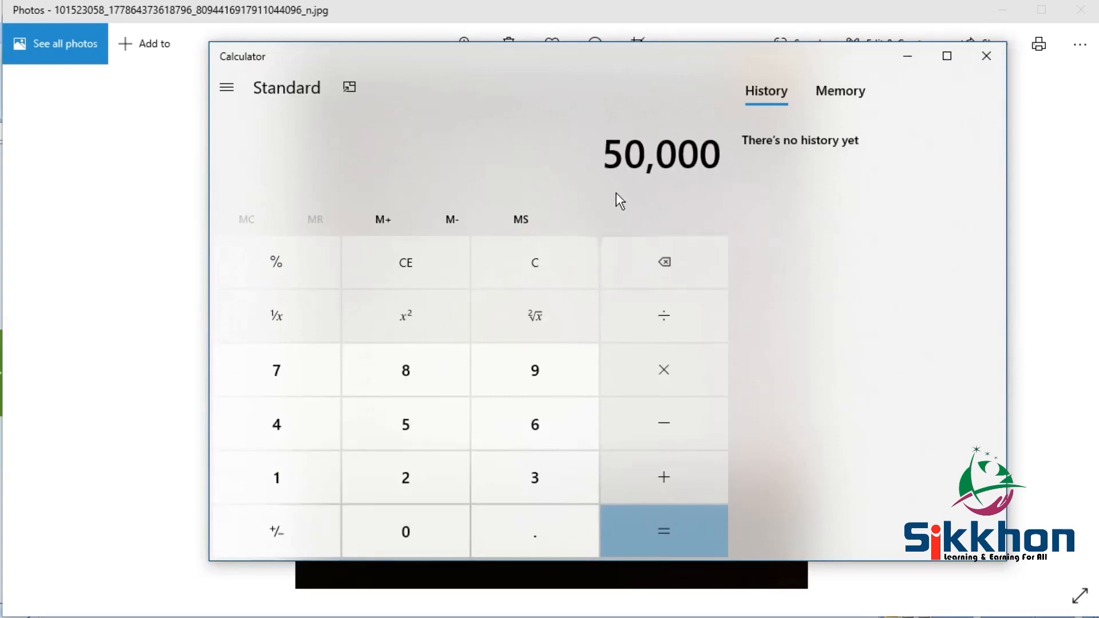
text(00)
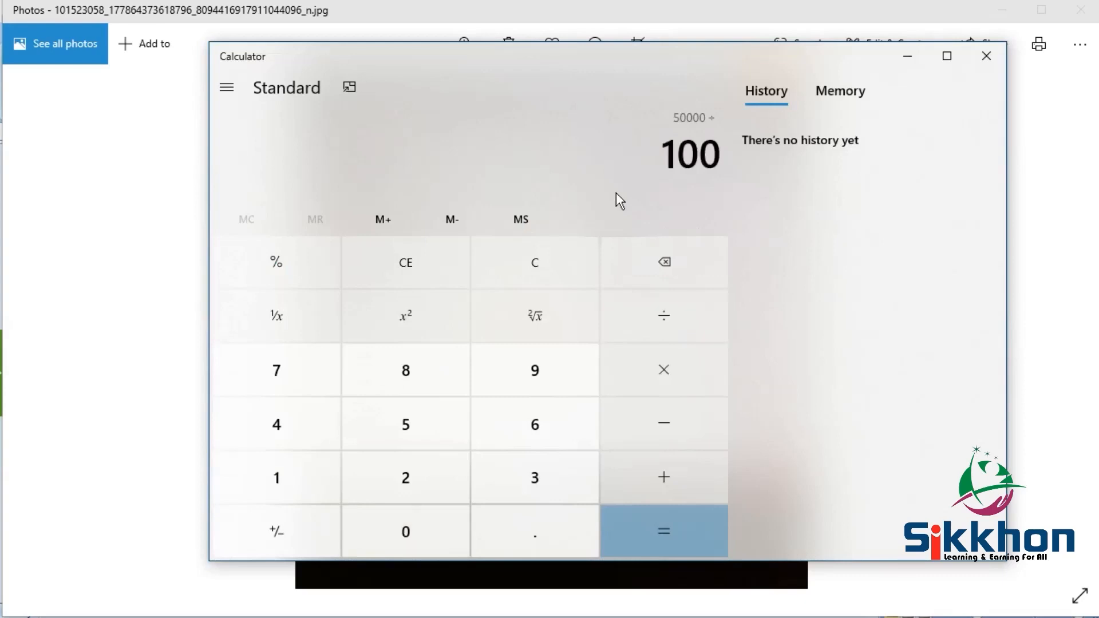
key(Return)
Multiply the result by 1 with Calculator placed over the worksheet, and minimize Calculator
key(asterisk)
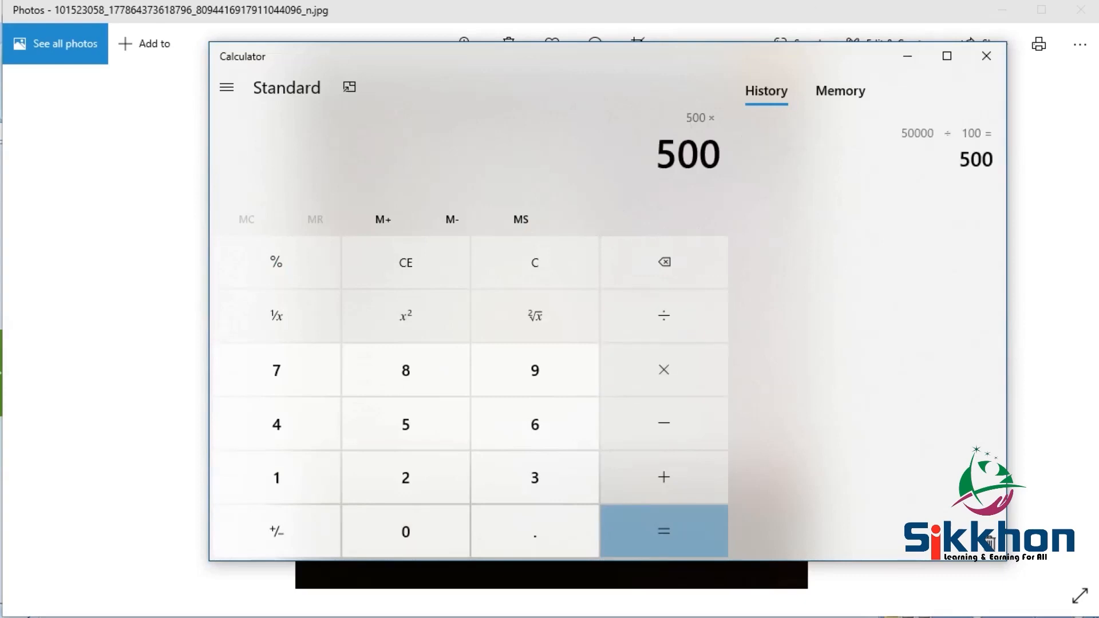
click(1003, 13)
drag(699, 64, 622, 64)
key(1)
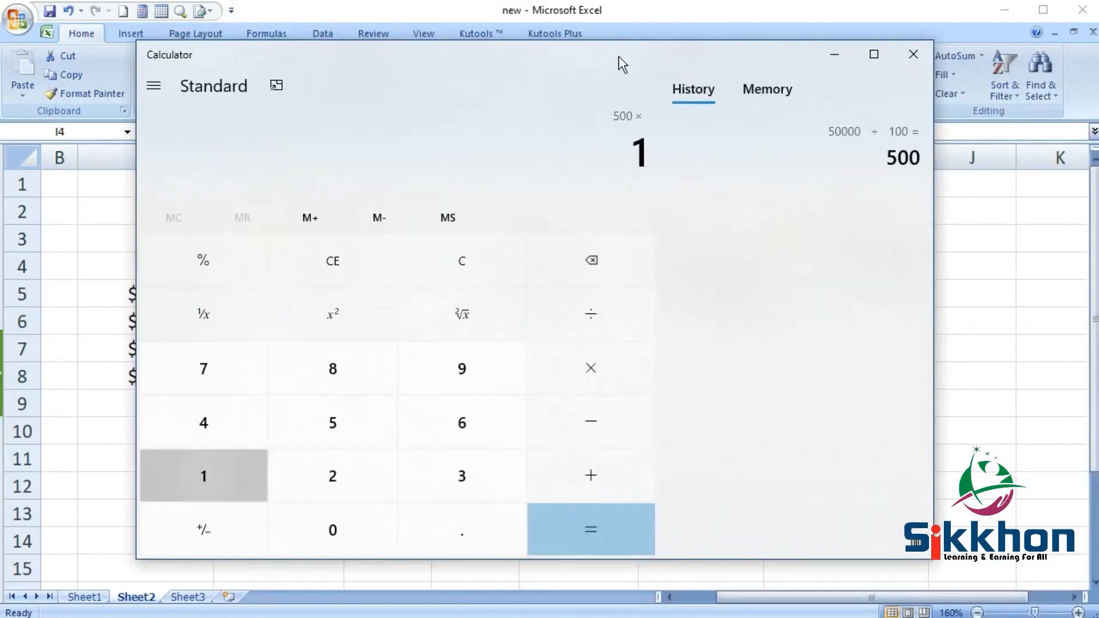
key(Return)
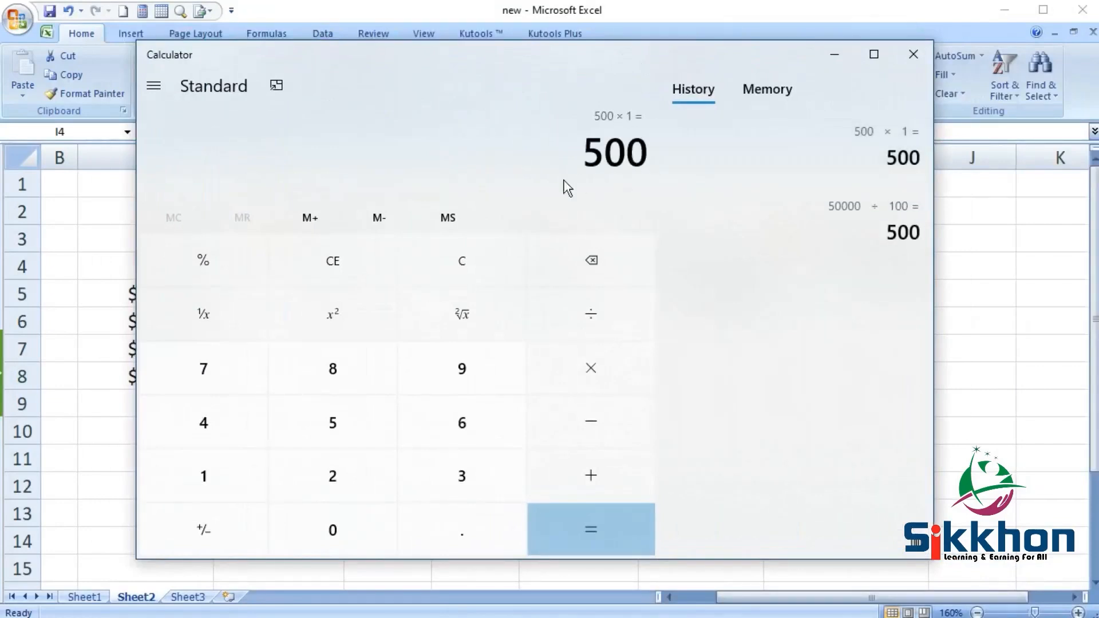
click(835, 55)
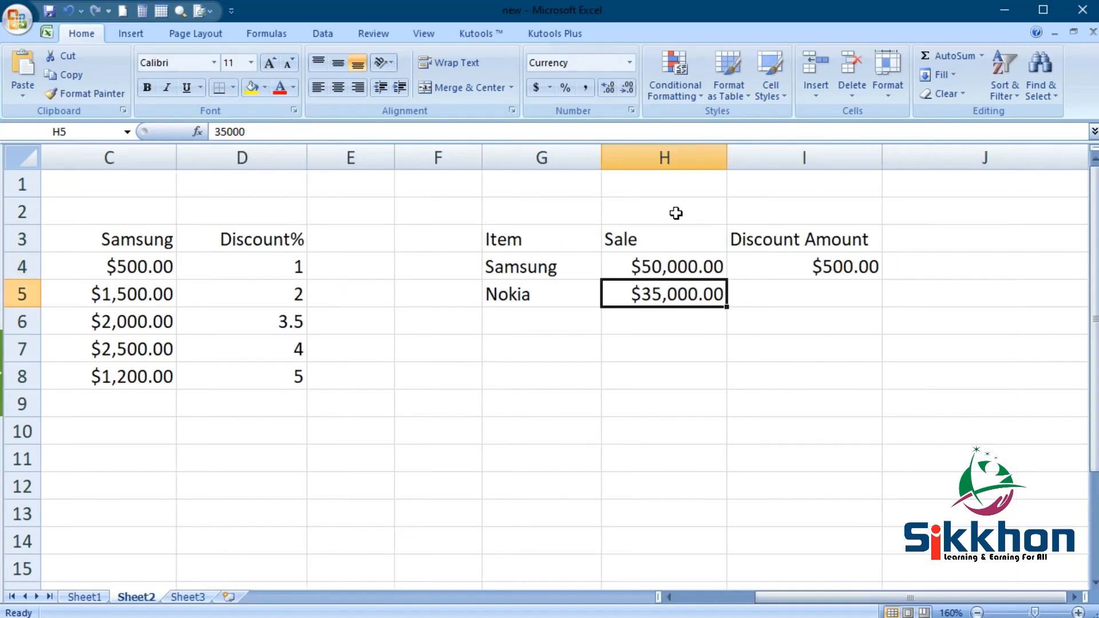
Review the discount and item sales tables in the reference photo, and return to the worksheet
click(149, 617)
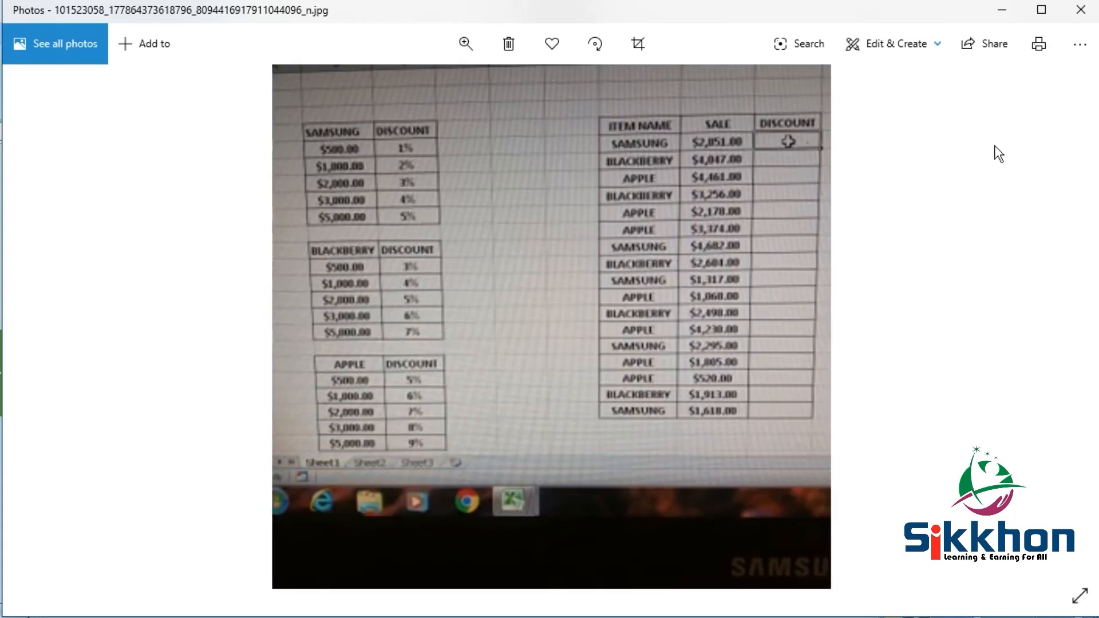
click(1004, 14)
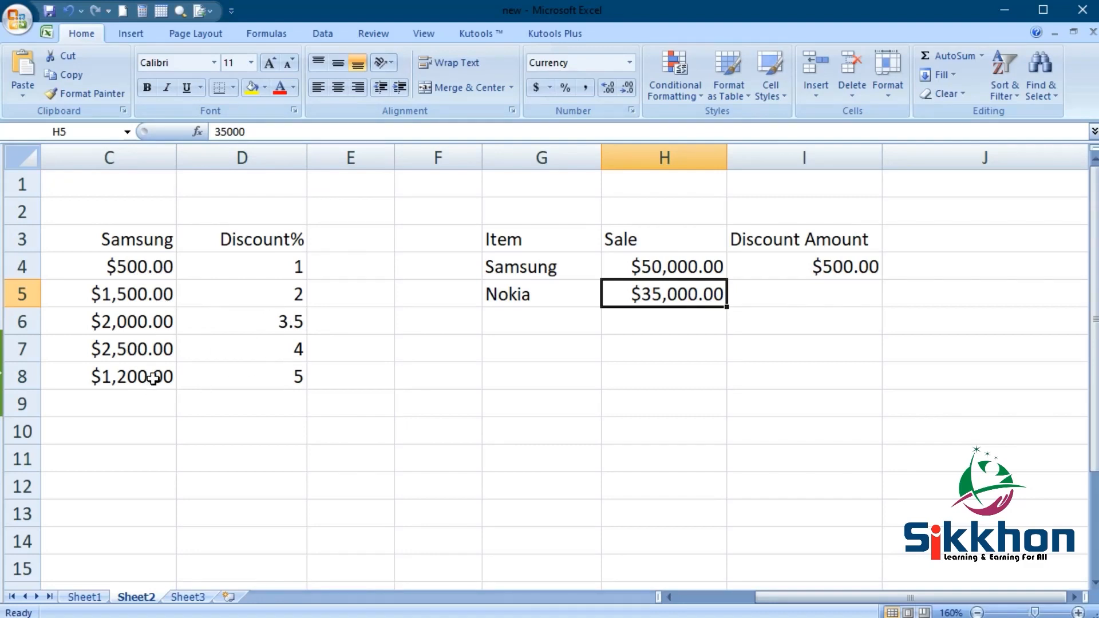
Hide the empty column E between the discount table and the item sales table
double_click(914, 268)
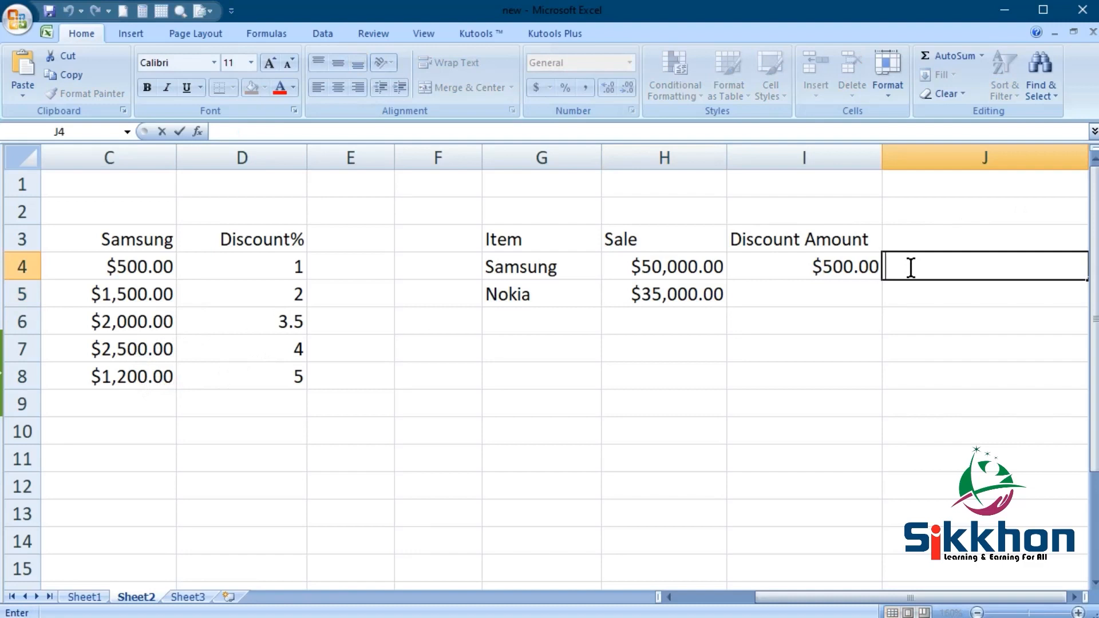
drag(350, 158, 438, 157)
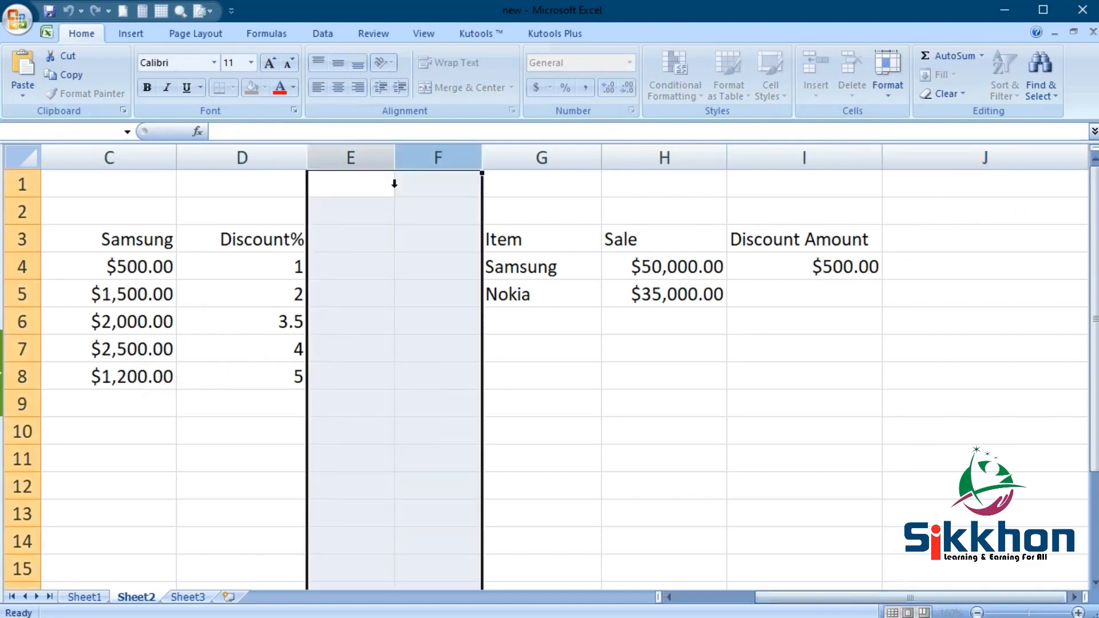
click(370, 156)
right_click(364, 156)
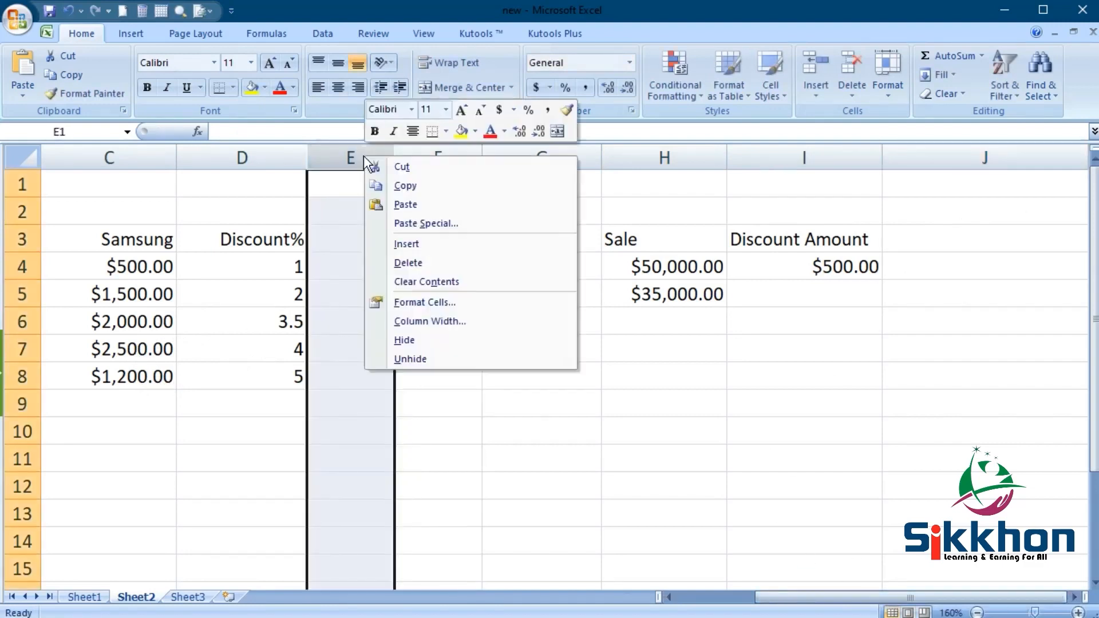
click(447, 343)
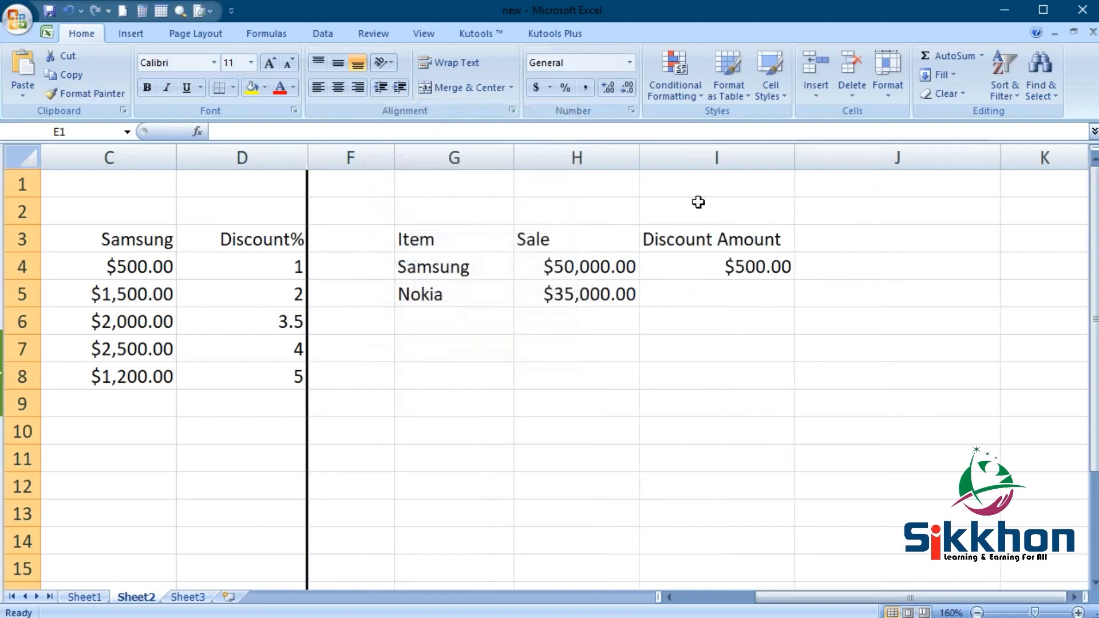
Narrow column I and shorten its header in cell I3 to Discount
drag(795, 160, 759, 160)
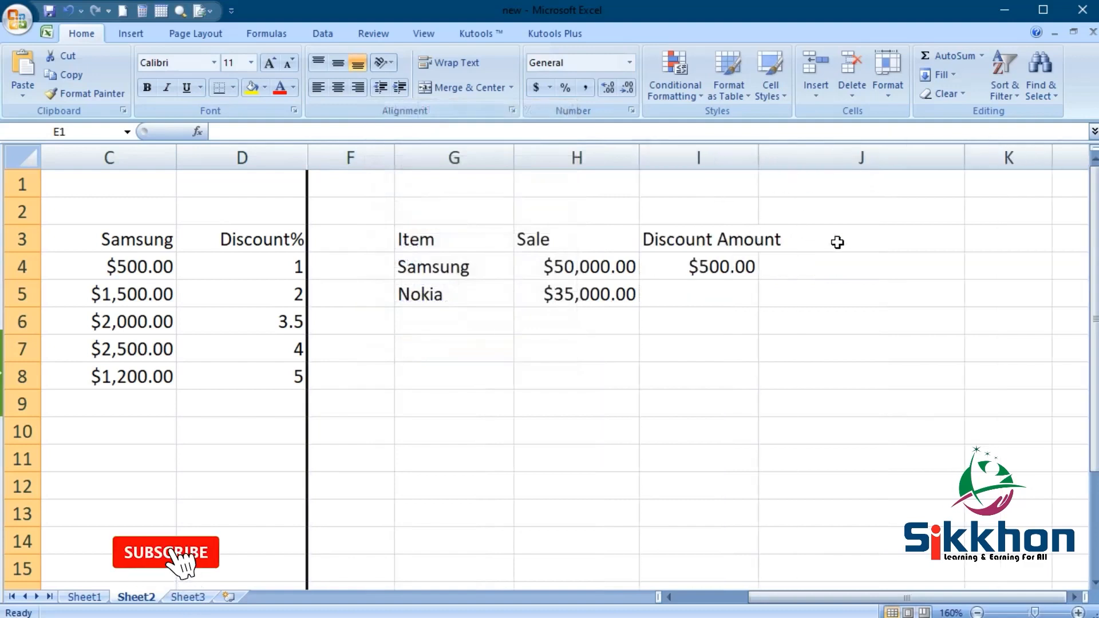
double_click(739, 241)
double_click(740, 241)
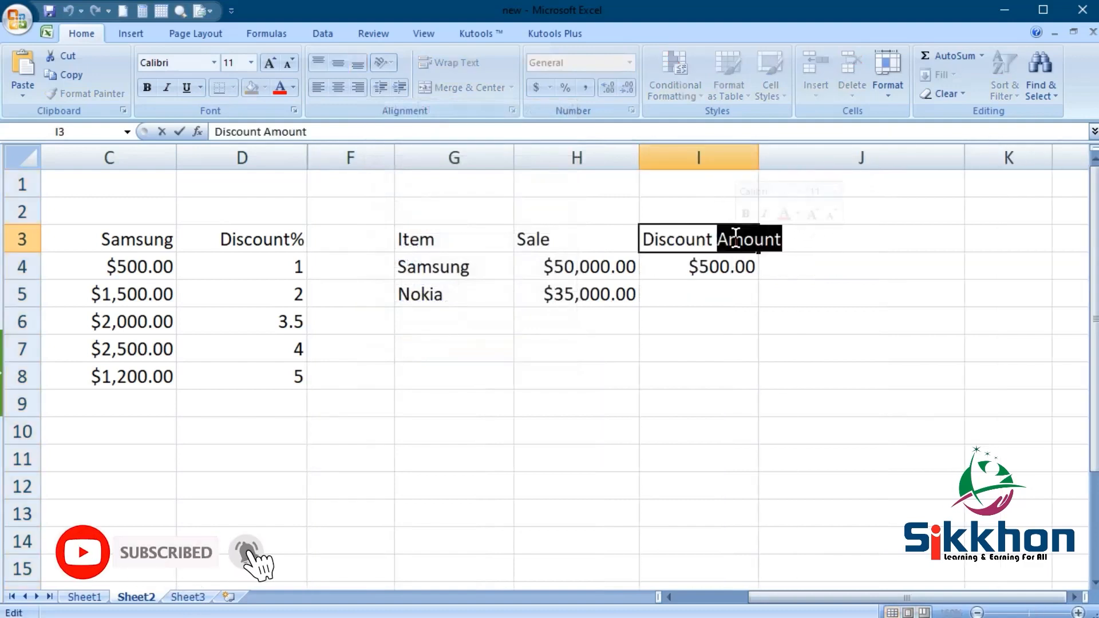
key(BackSpace)
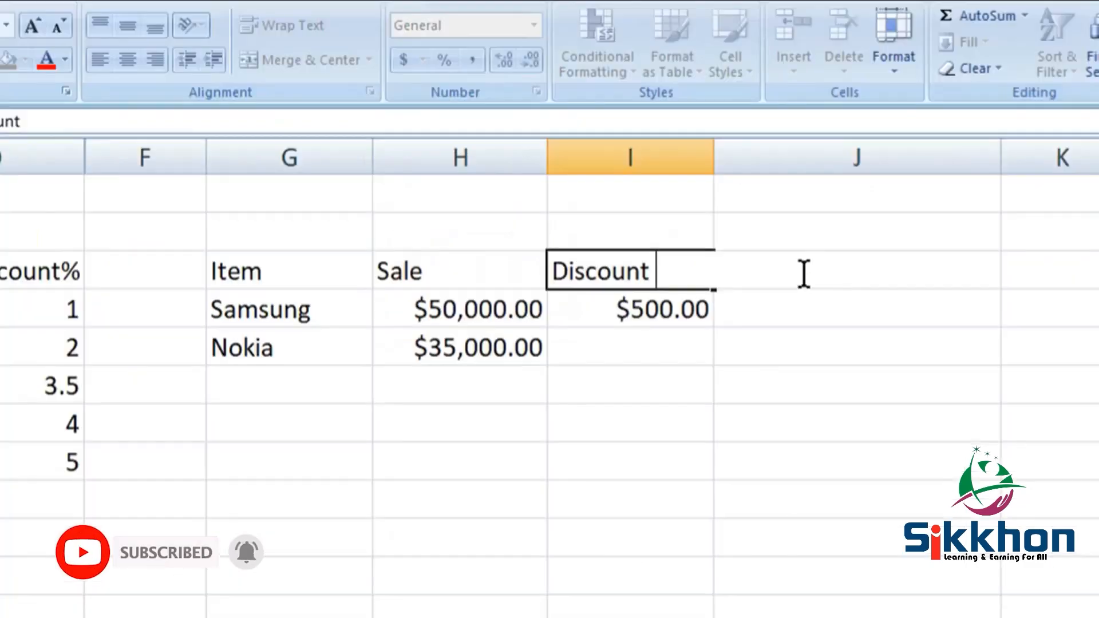
click(788, 304)
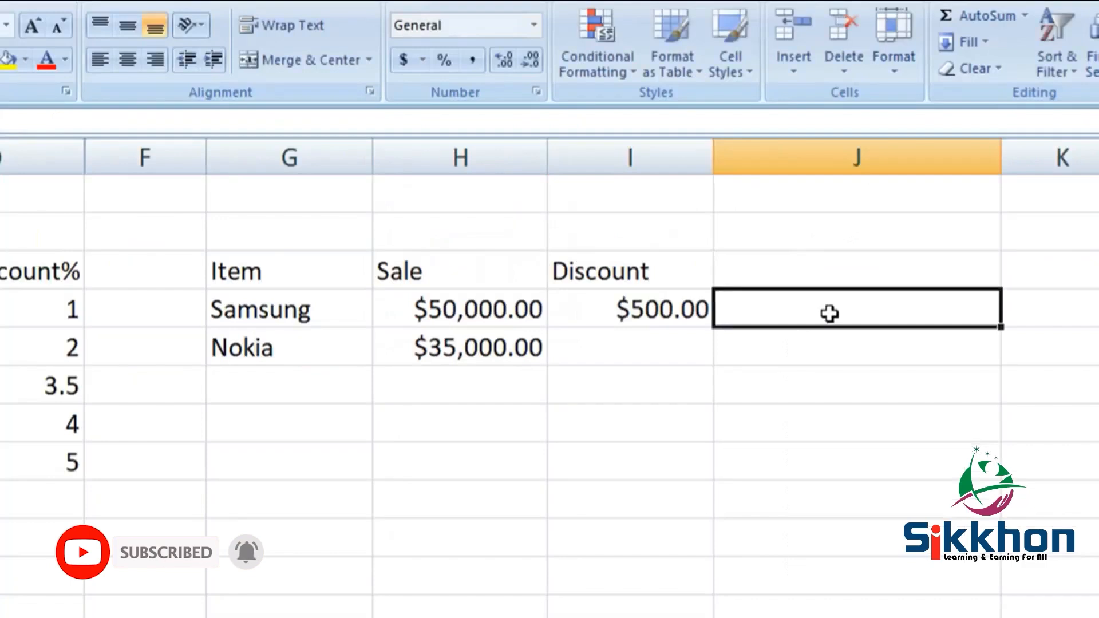
Start an IF formula in cell J4 with the logical test H4>=12000
text(=)
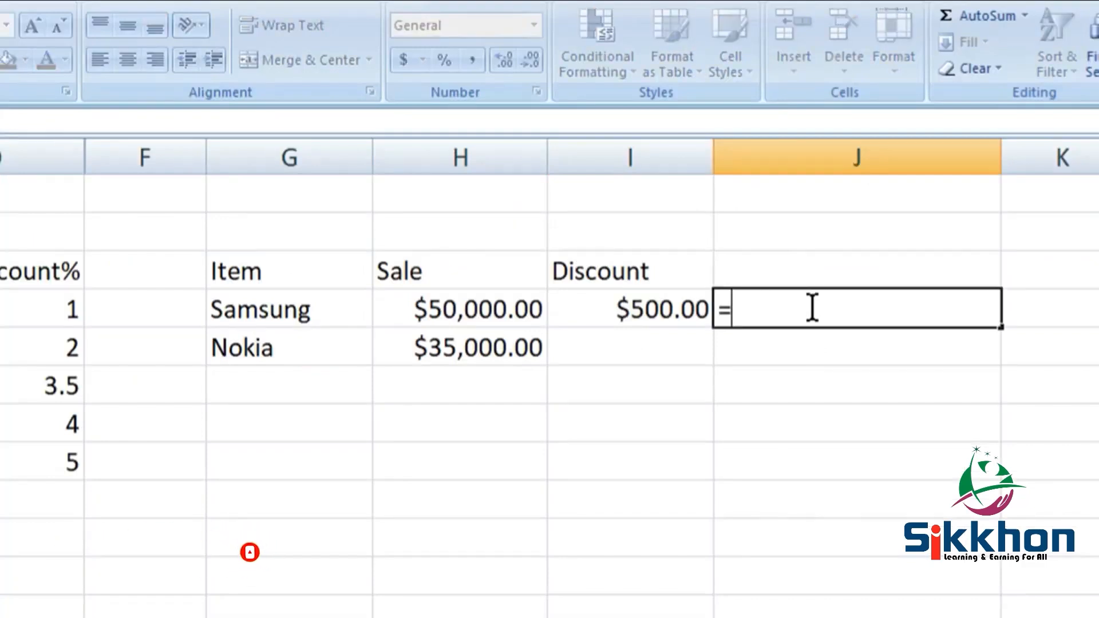
text(if())
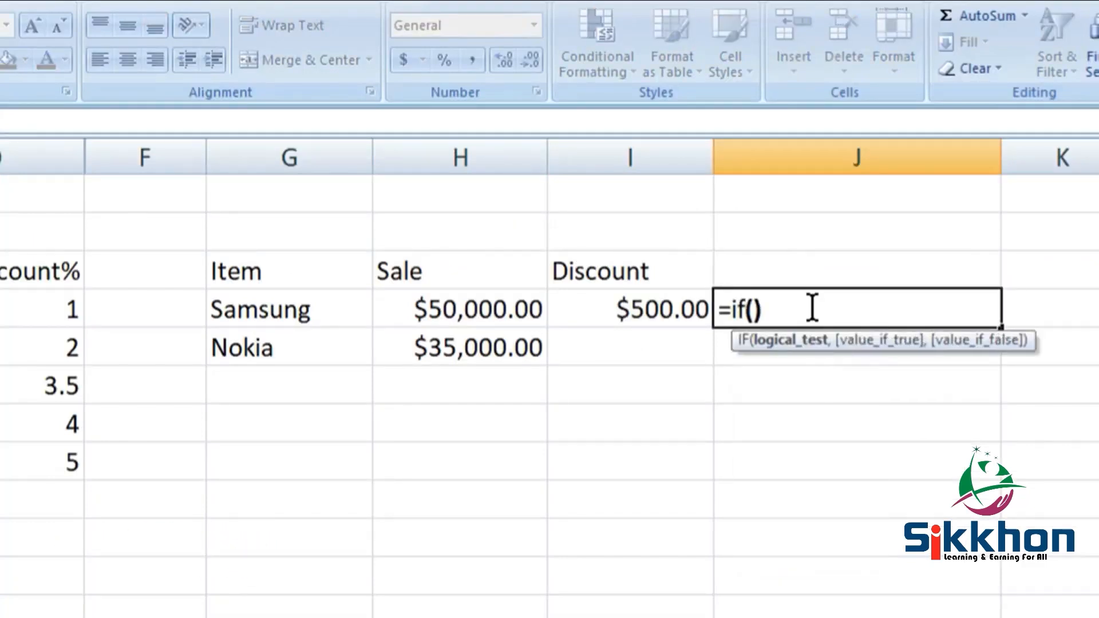
key(Return)
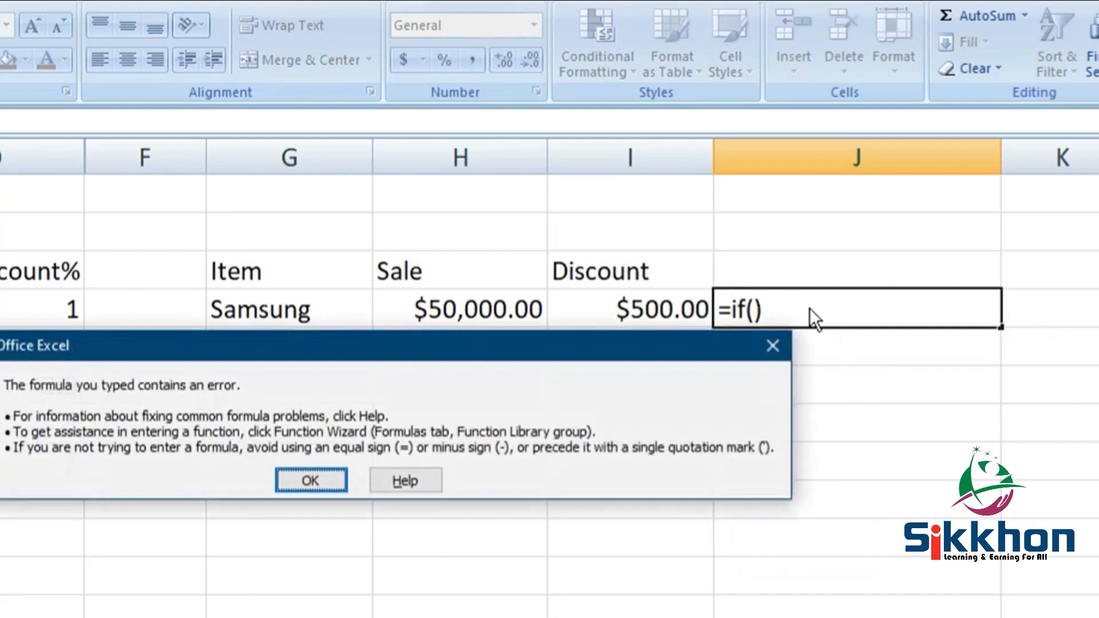
click(310, 481)
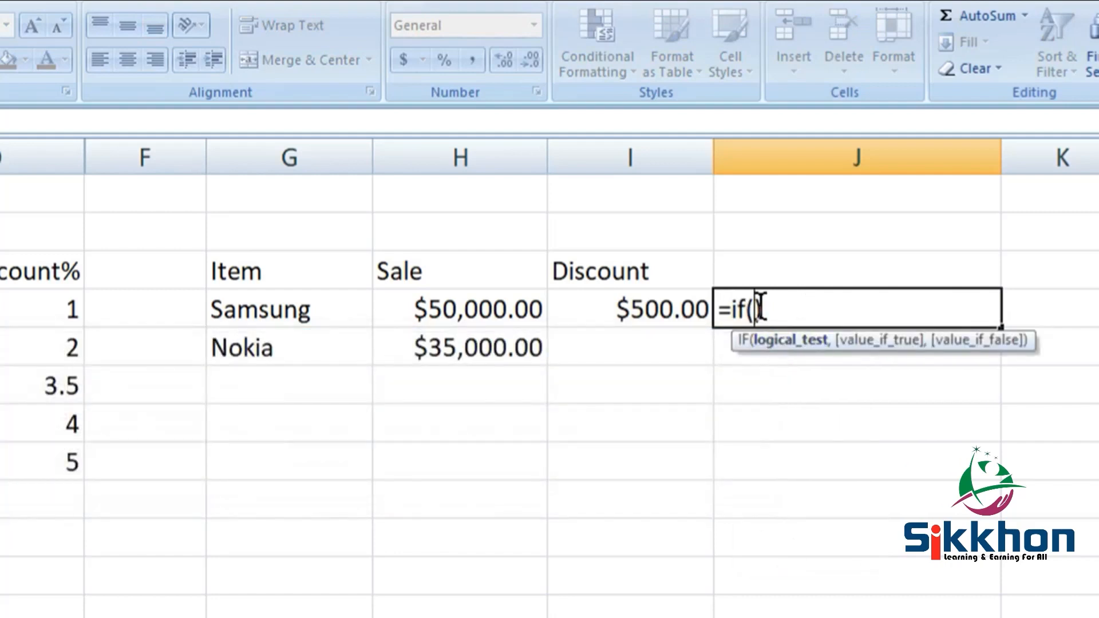
click(473, 316)
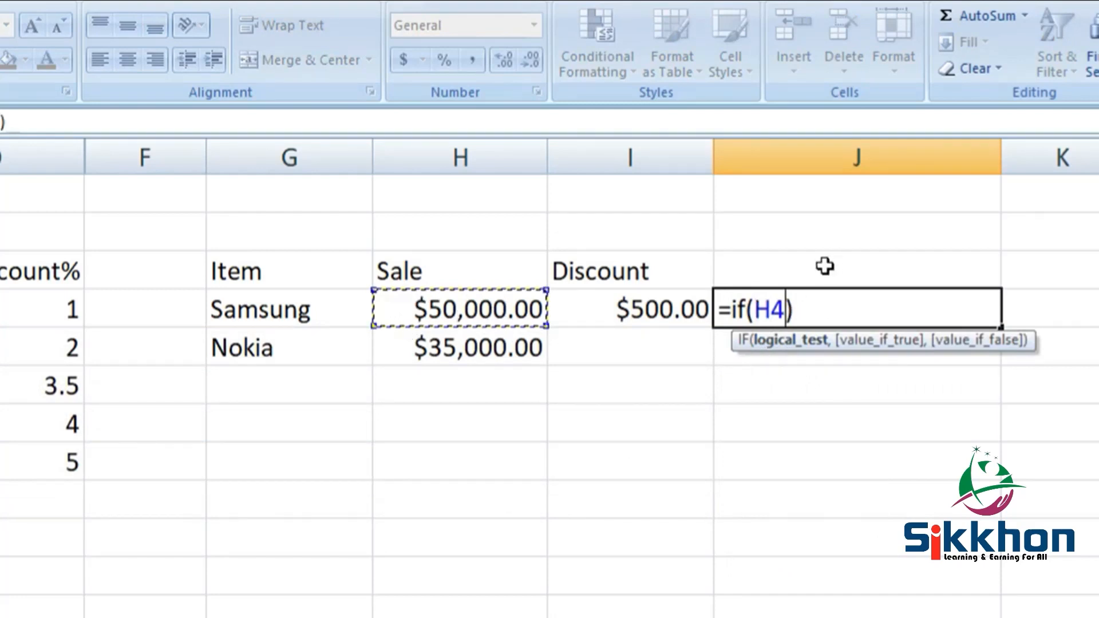
text(>)
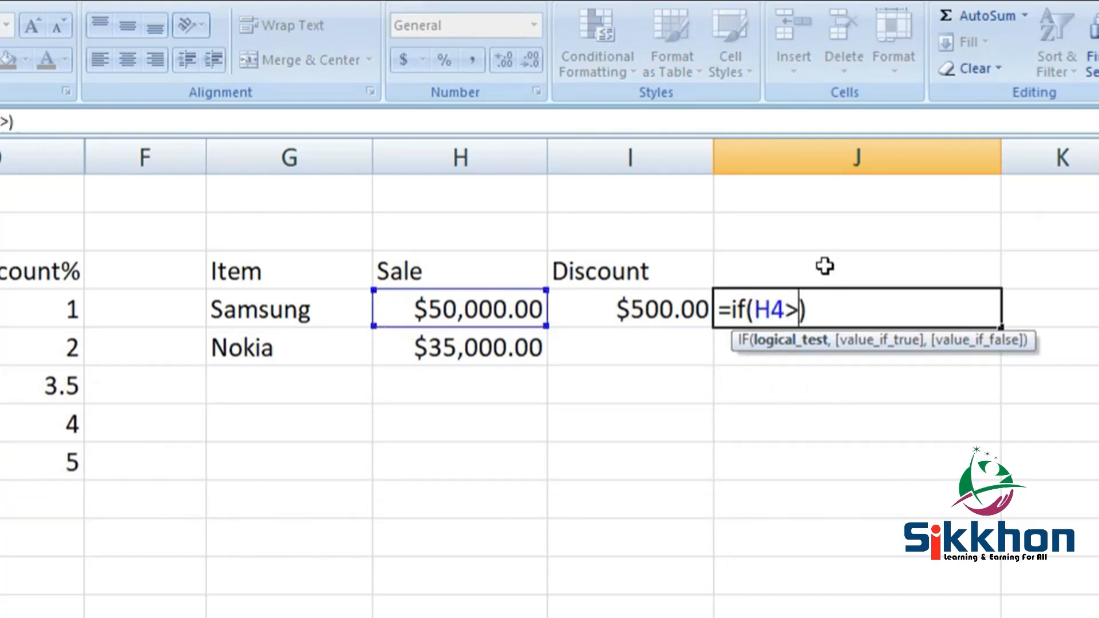
text(=)
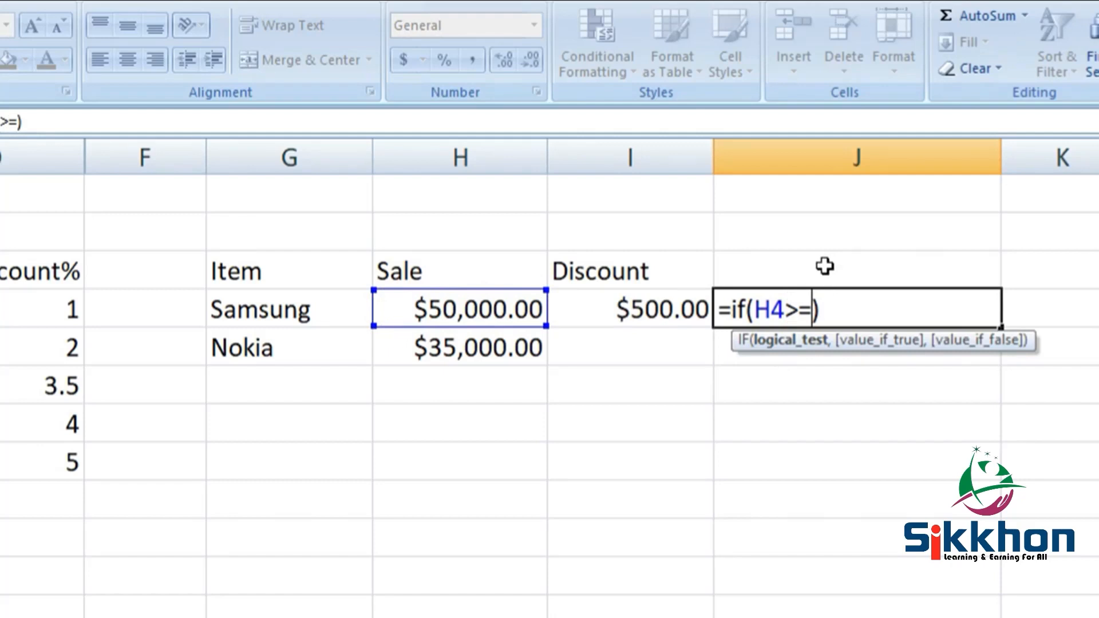
text(1200)
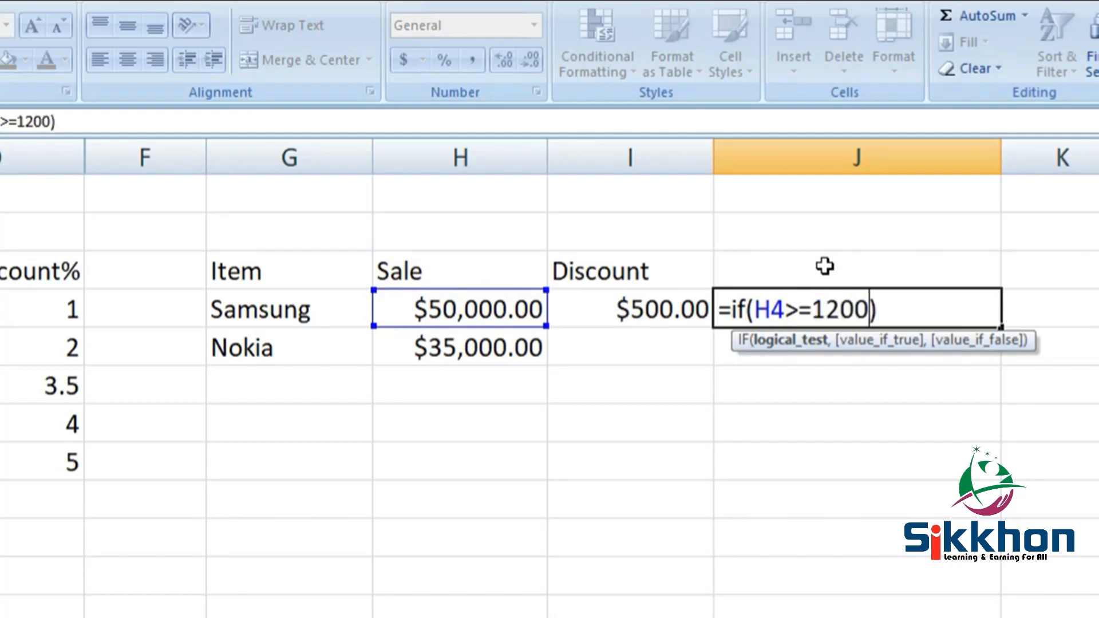
text(0)
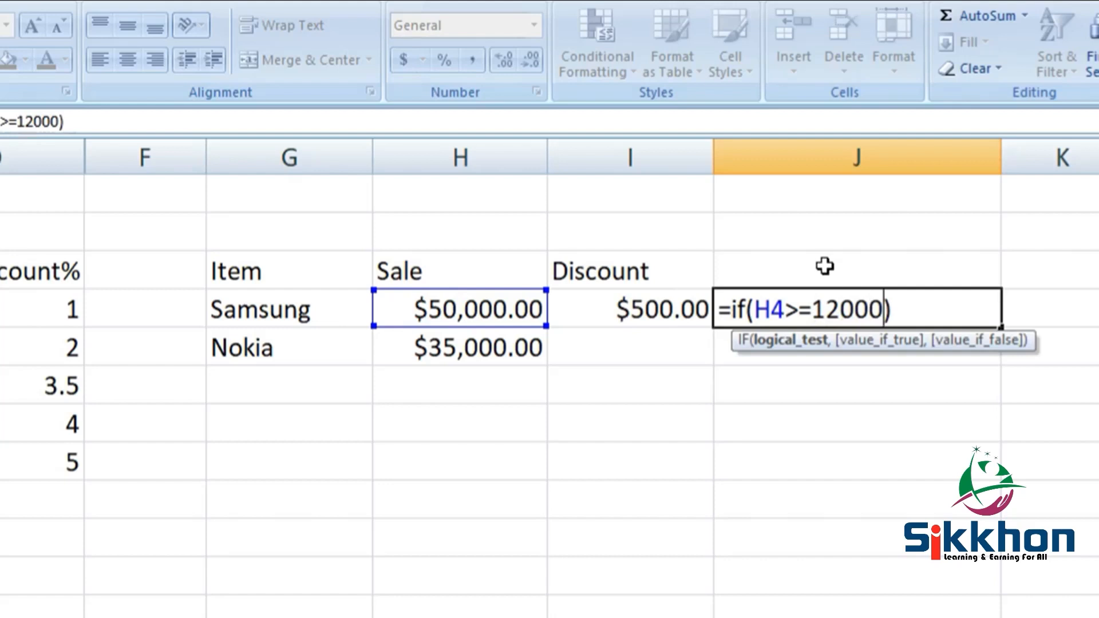
text(,)
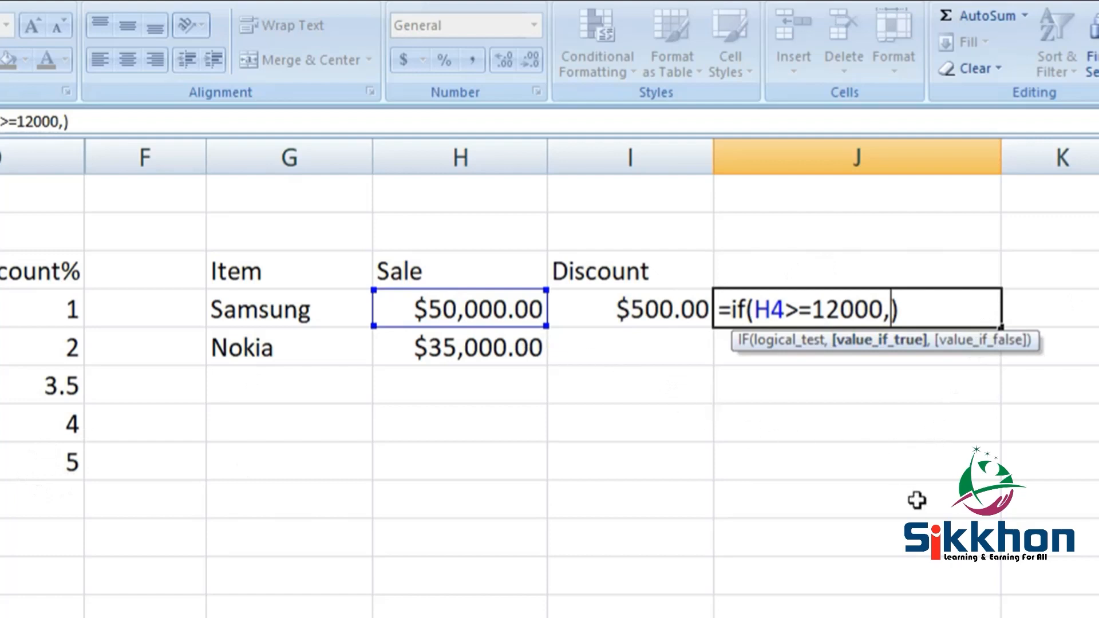
Complete the IF formula in cell J4 with H4/100*D8 as the value if true
text(h4)
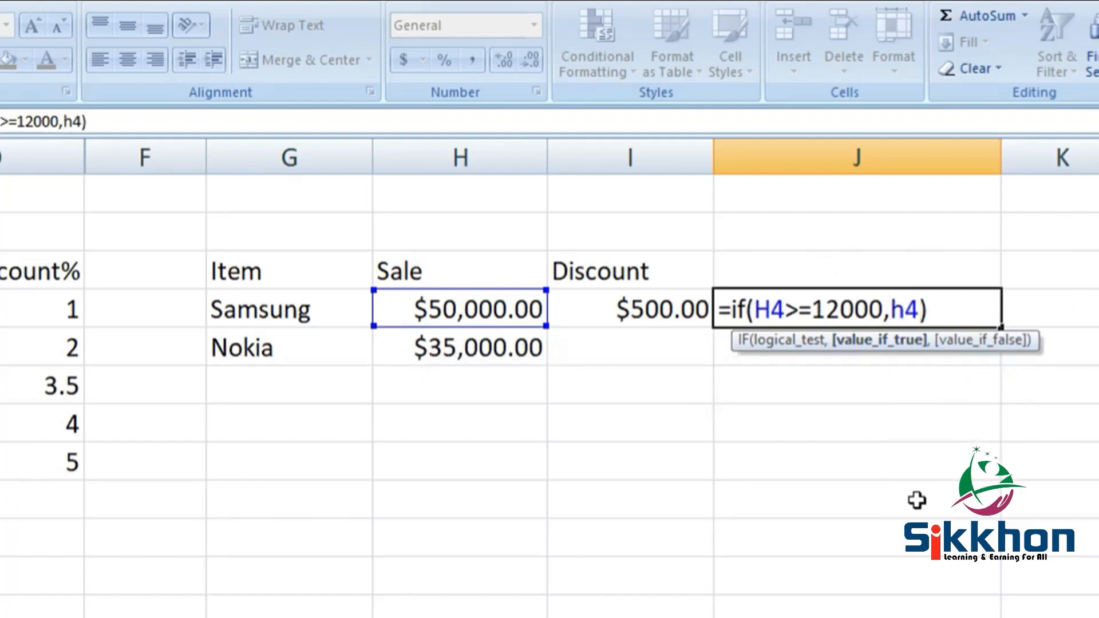
text(/100*)
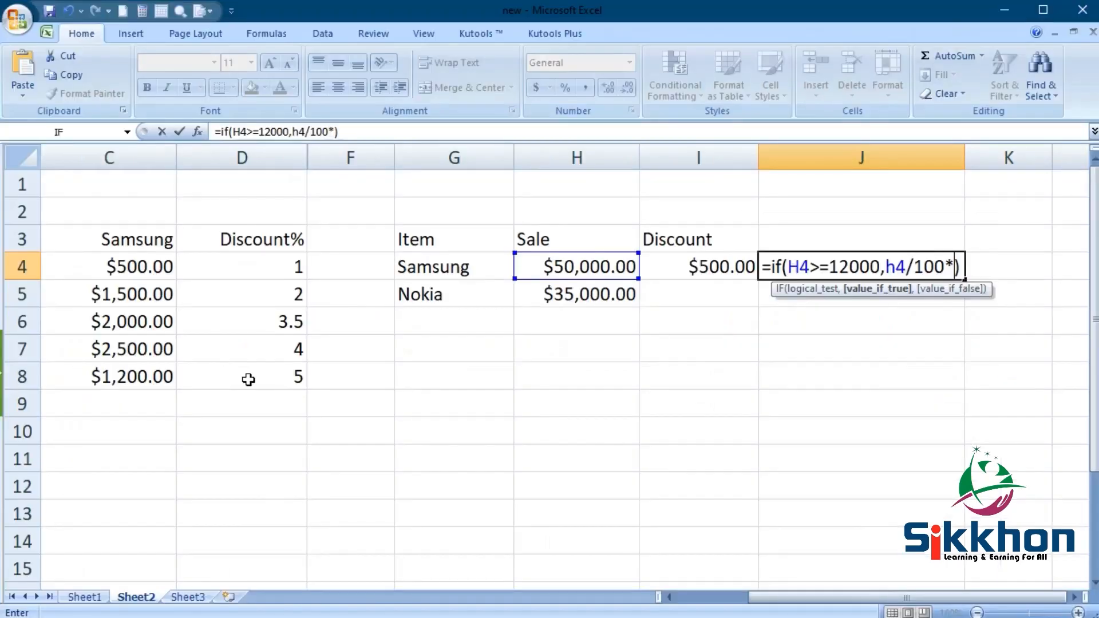
click(247, 380)
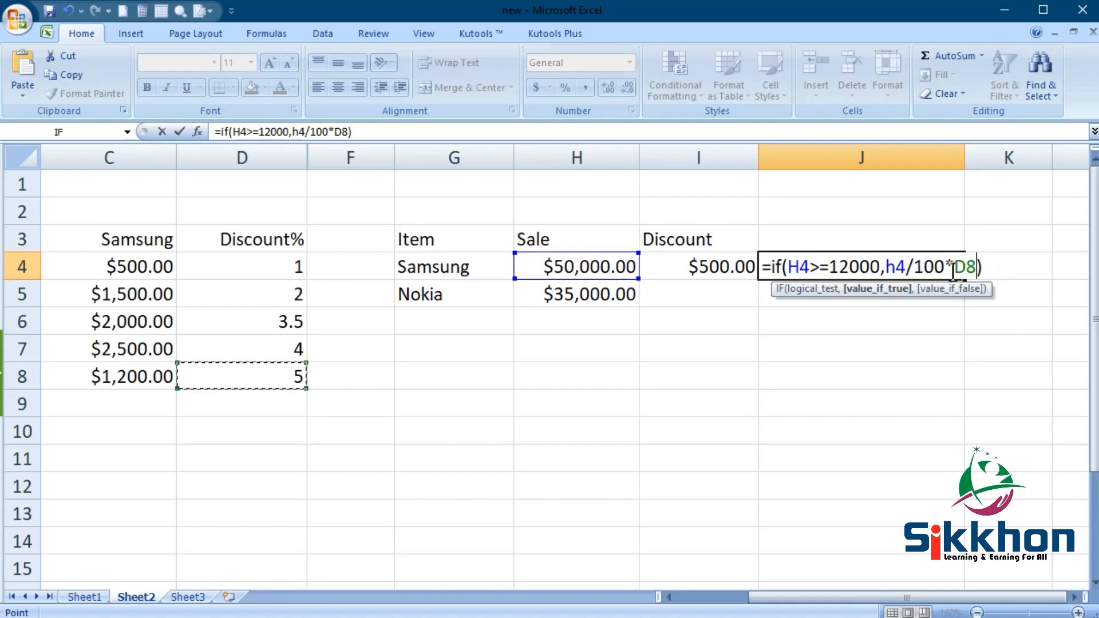
key(Return)
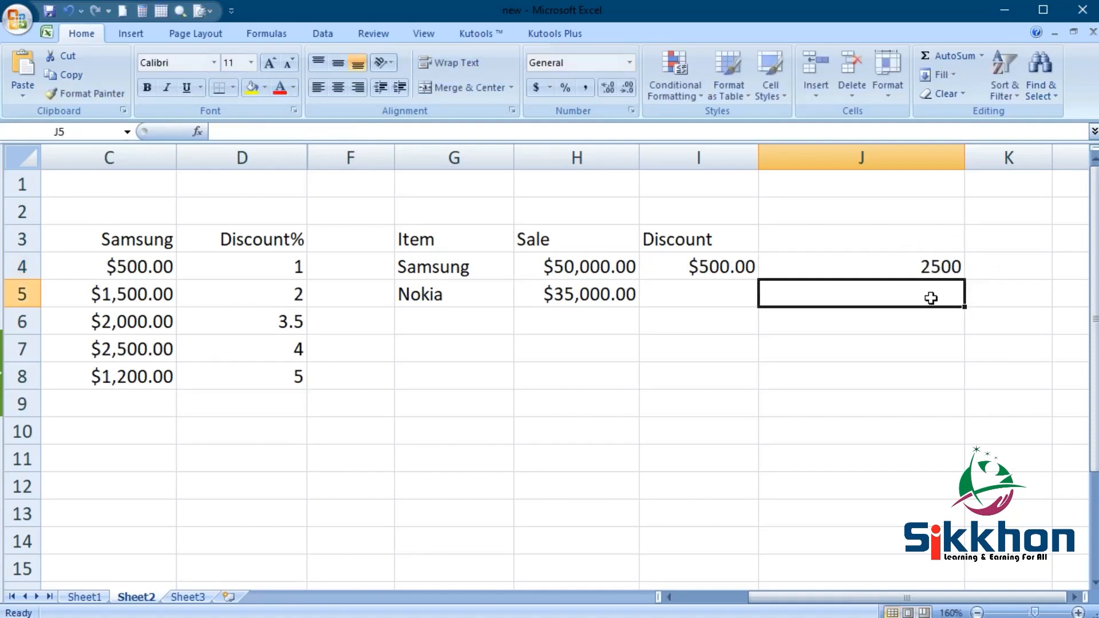
Check the IF formula in cell J4 and the Samsung sale value in cell H4
click(912, 260)
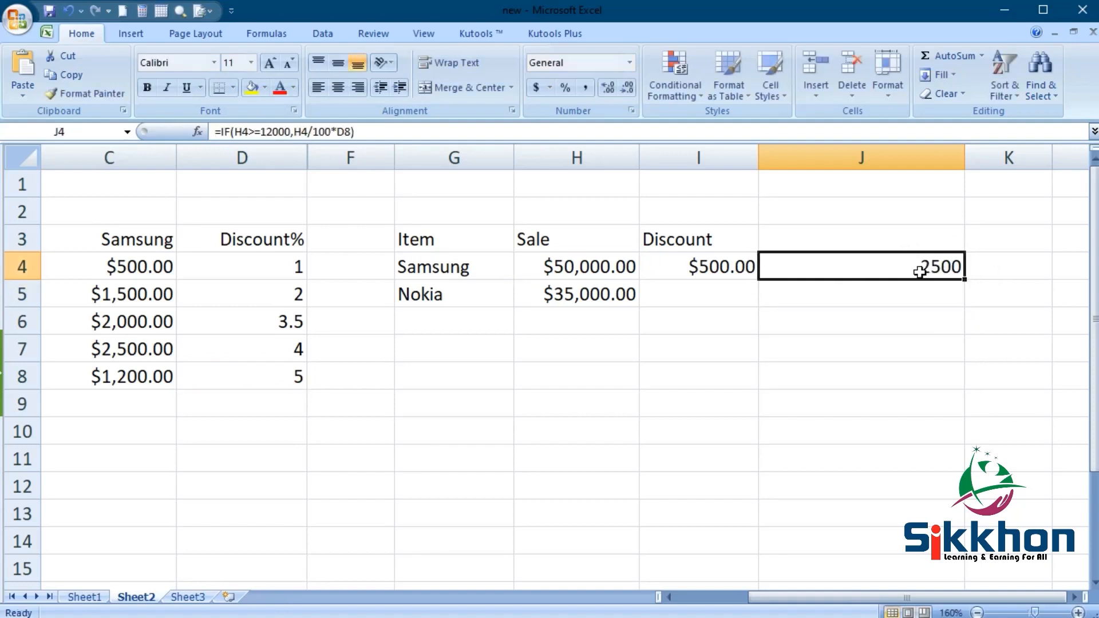
click(568, 270)
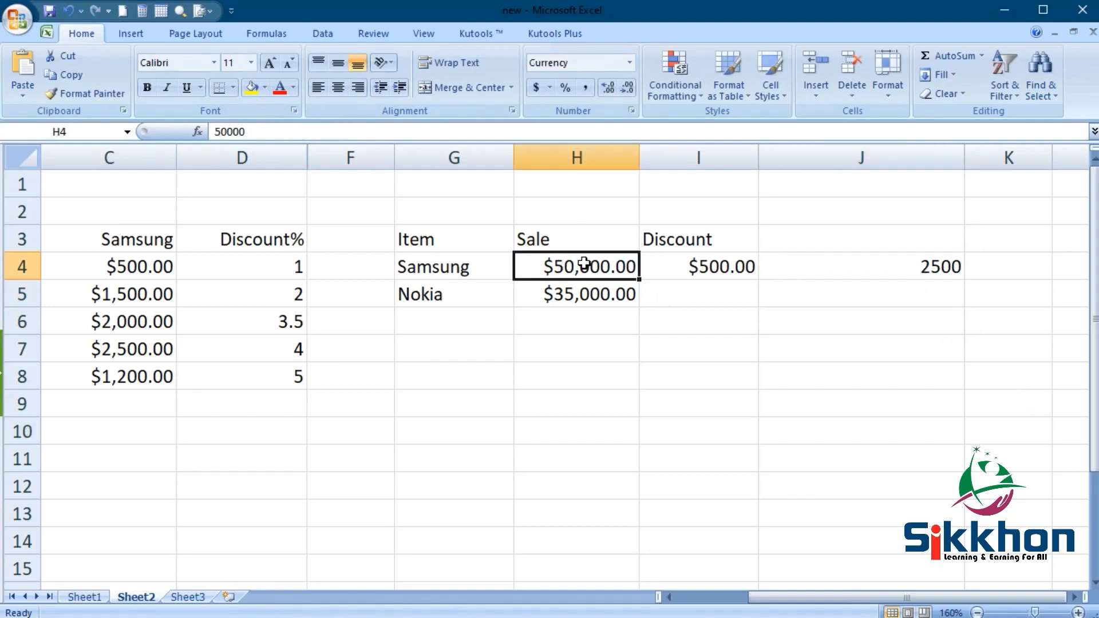
Nest a copy of the existing IF function as the value if false in cell J4's formula
double_click(886, 269)
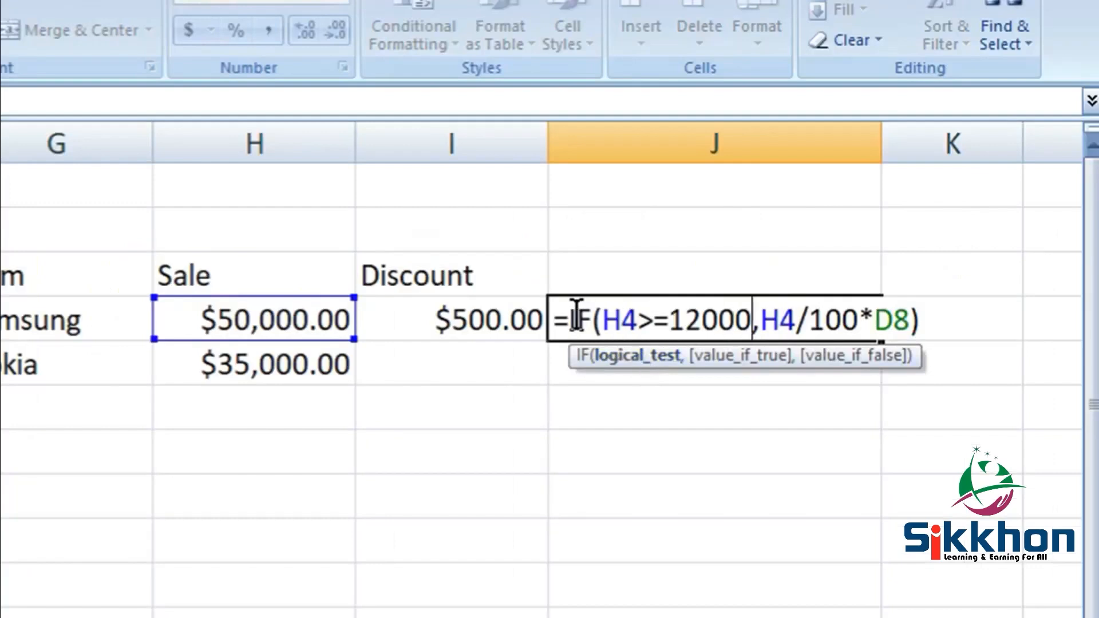
drag(568, 322, 916, 329)
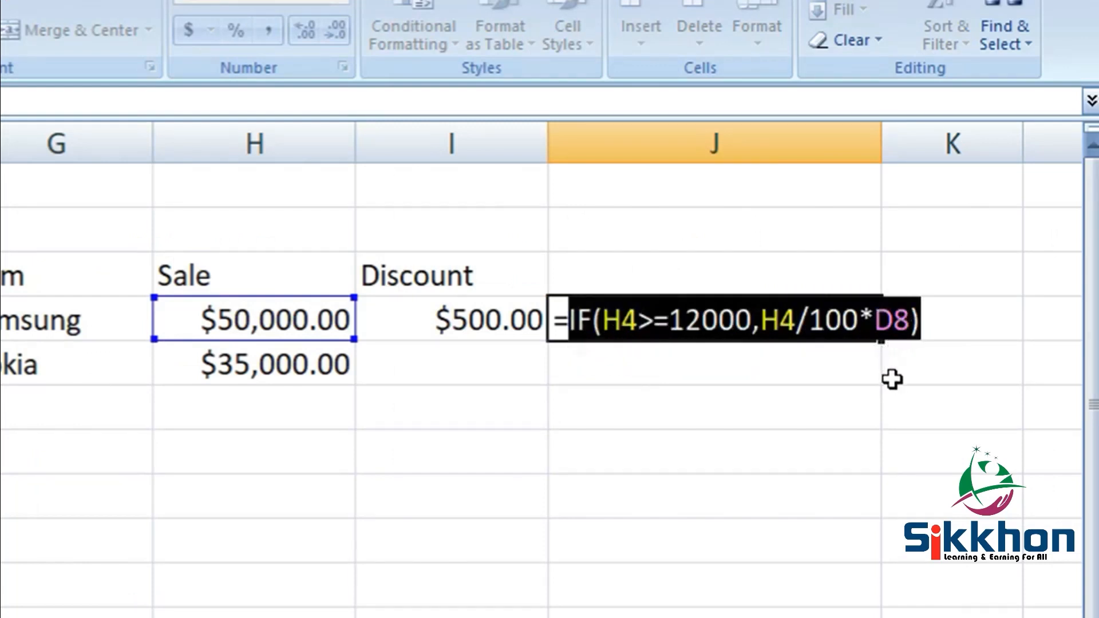
click(915, 321)
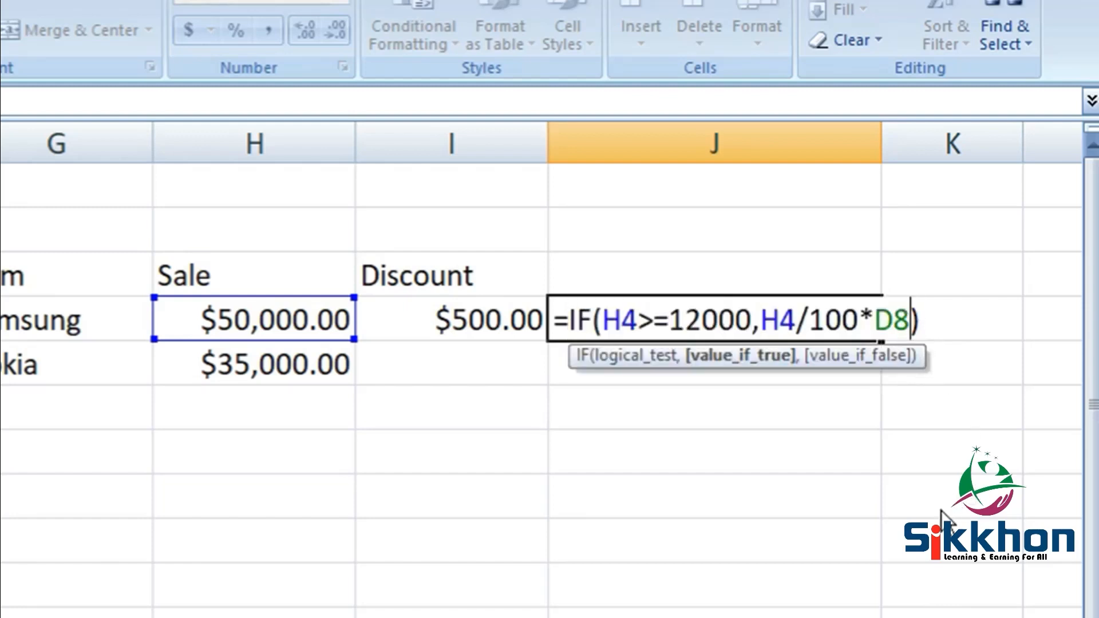
text(,)
key(ctrl+v)
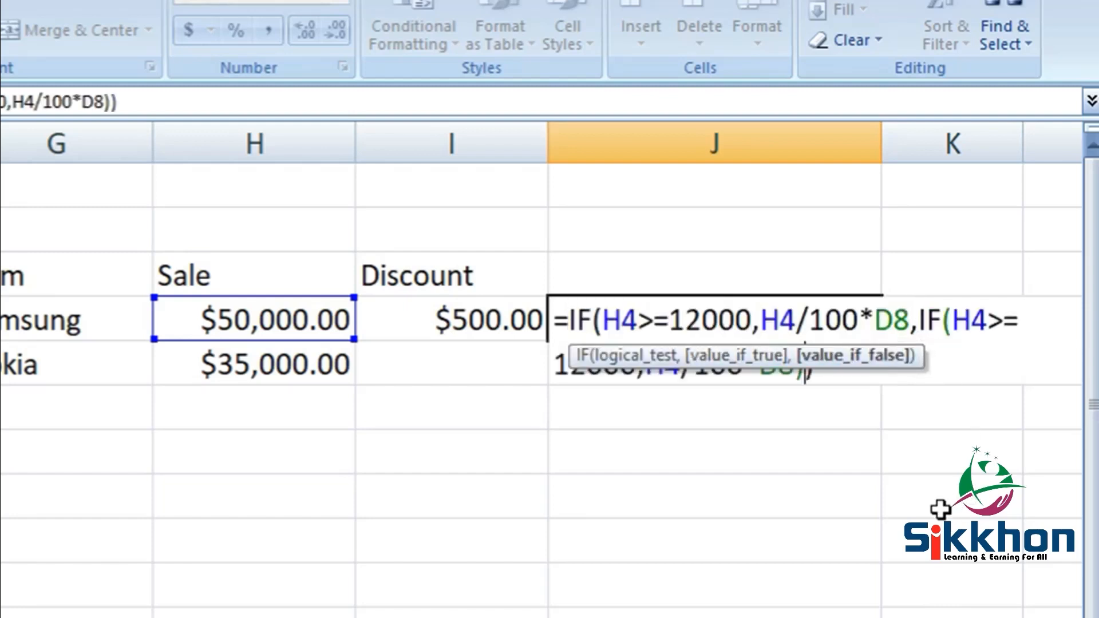
Change the nested IF in cell J4 to test H4>=2500 and return H4/100*D7 if true
click(762, 318)
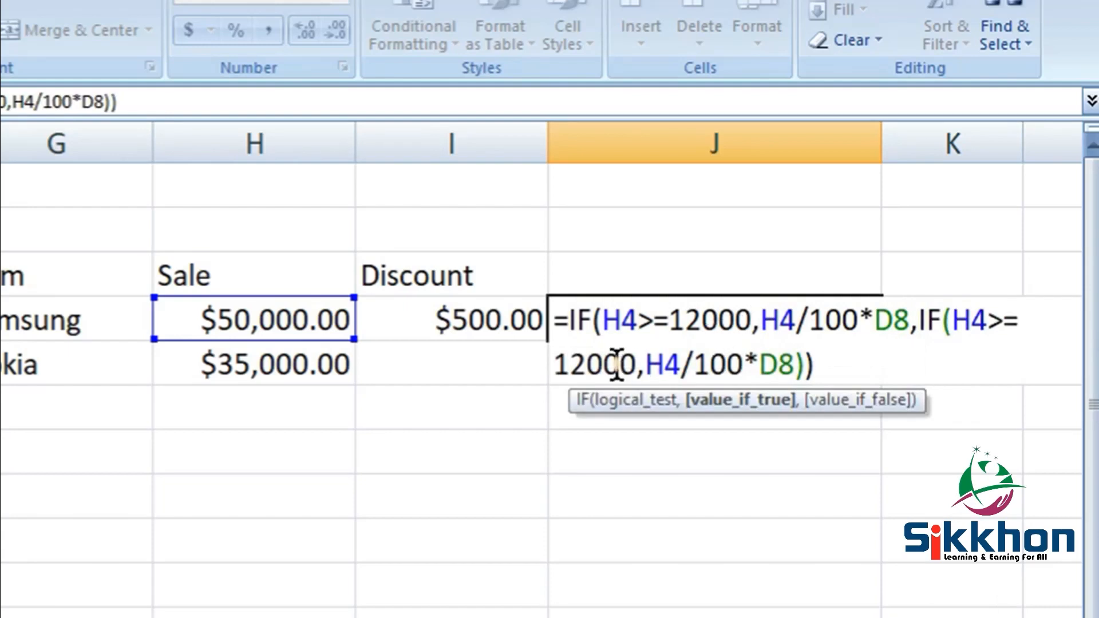
drag(586, 365, 554, 364)
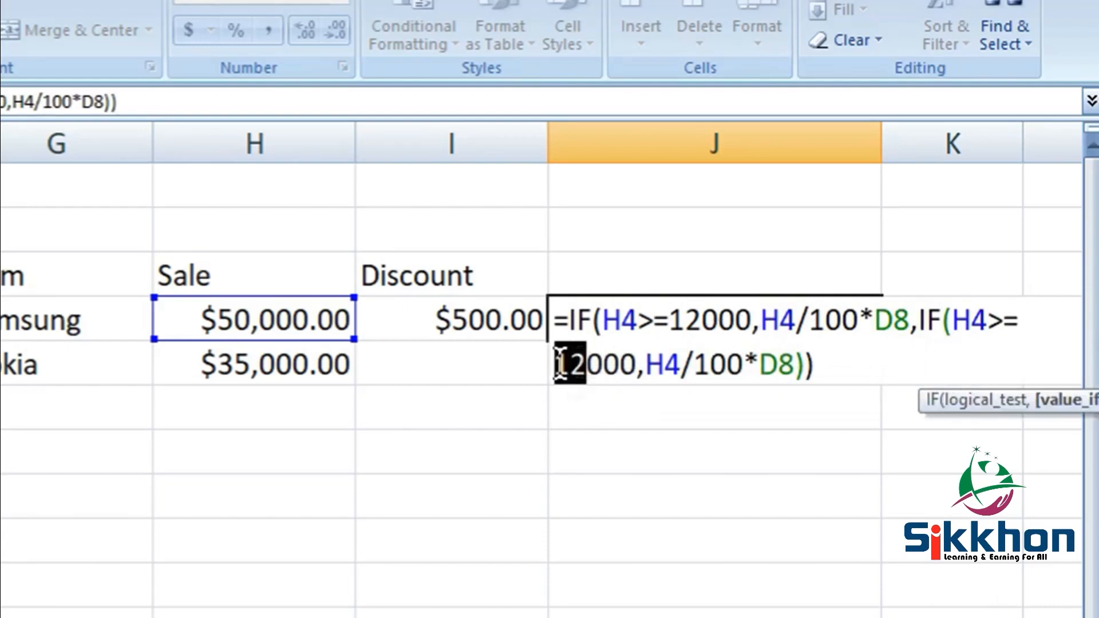
text(25)
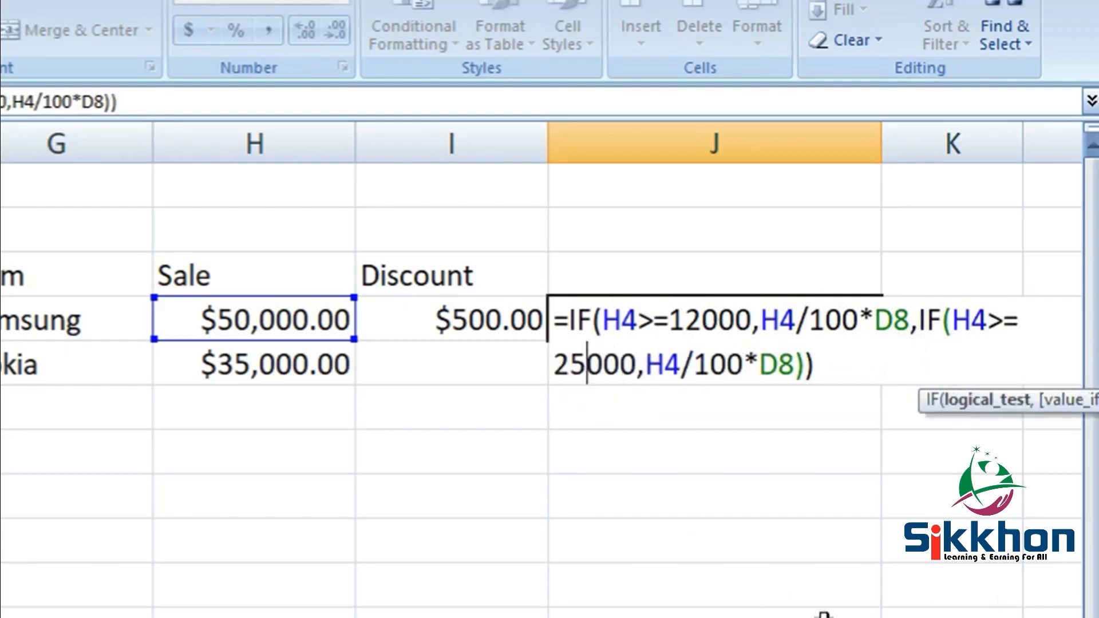
key(Delete)
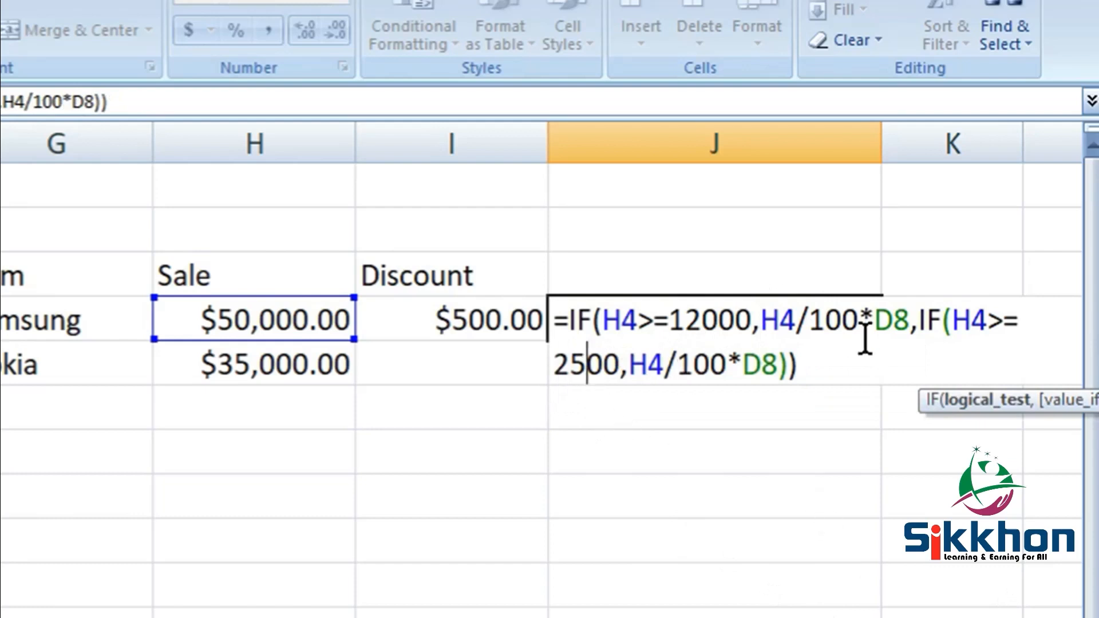
click(760, 369)
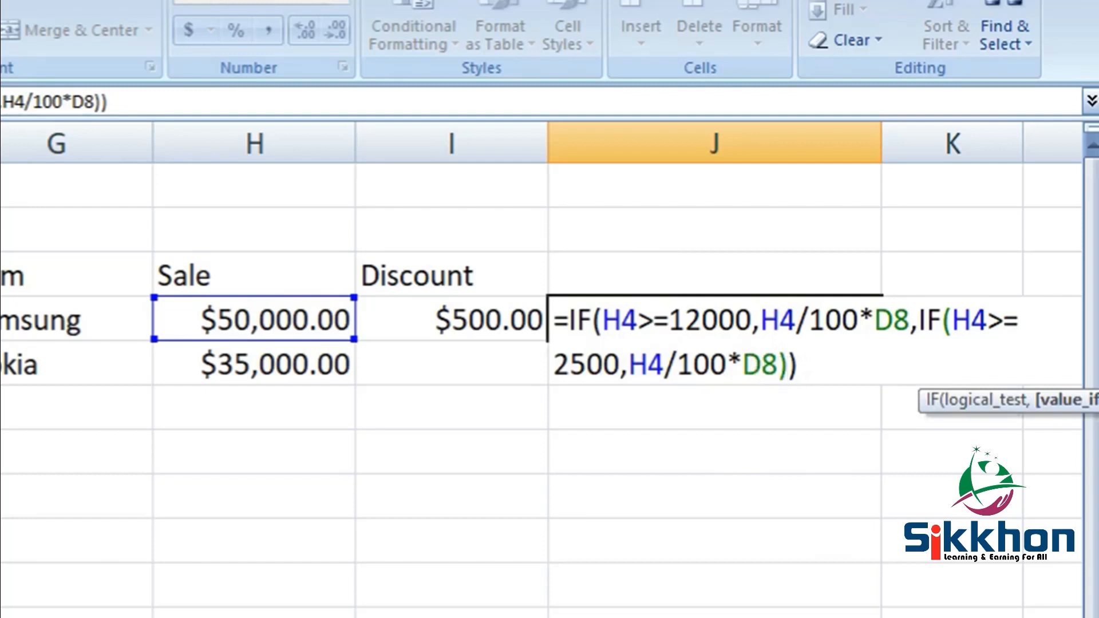
key(Delete)
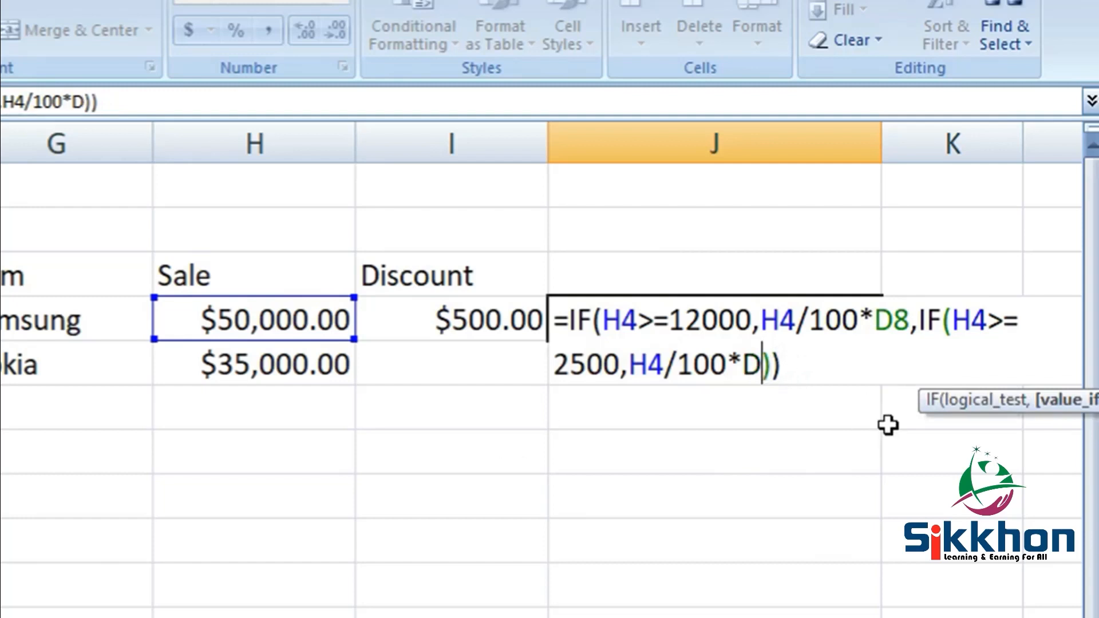
text(7)
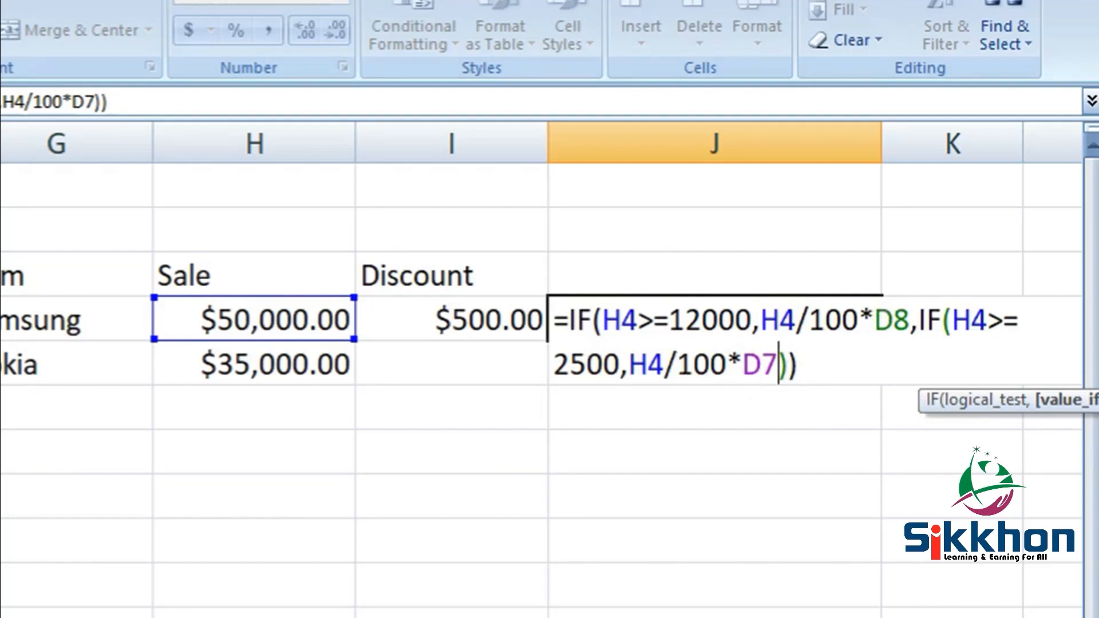
key(Return)
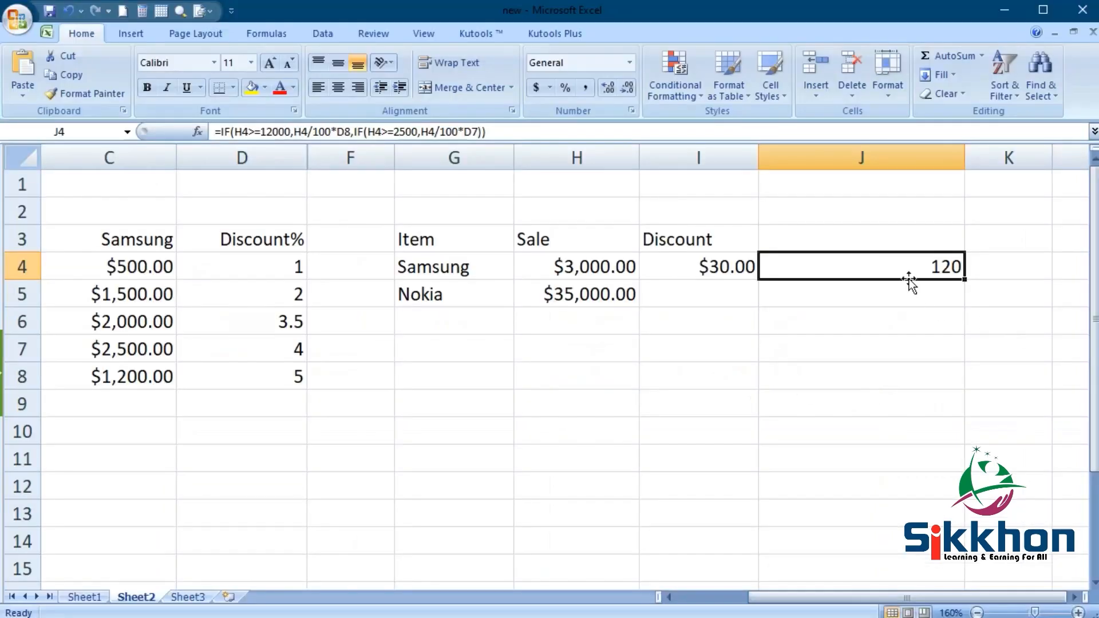
Open the nested IF formula in cell J4 for editing
double_click(899, 273)
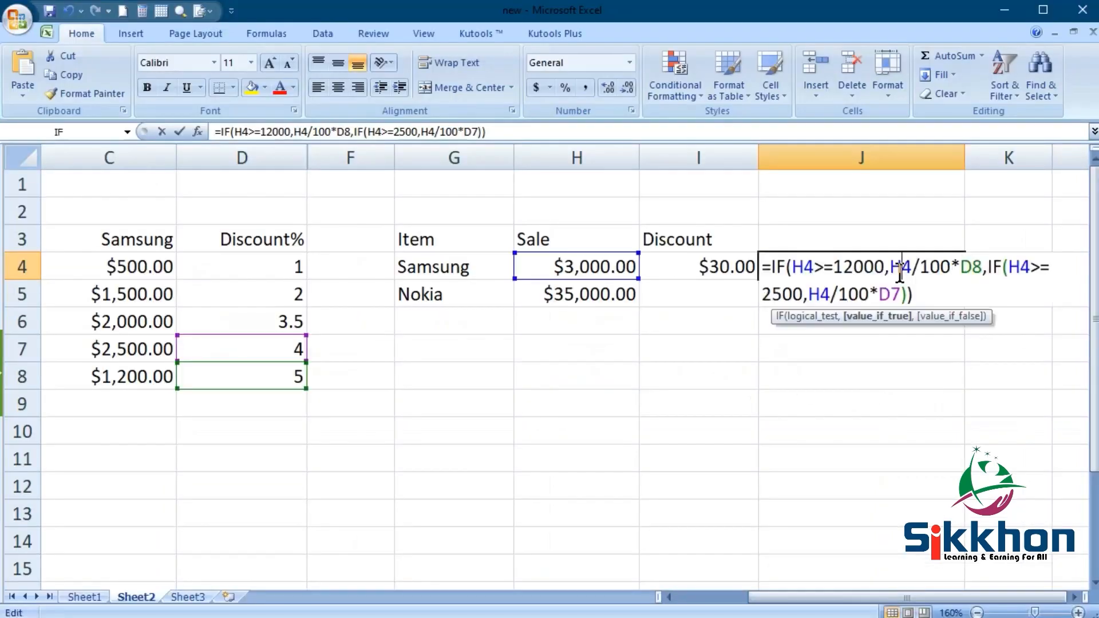